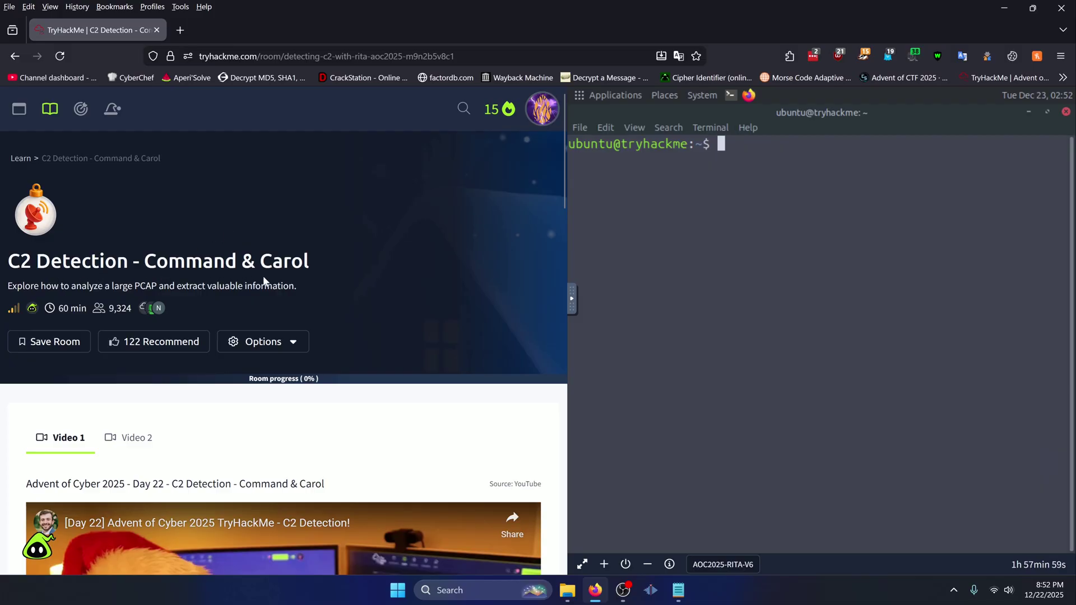
- Mark the Task 1 question about successfully starting the target machine as completed
{"action": "scroll", "coordinate": [329, 269], "scroll_direction": "down", "scroll_amount": 15}
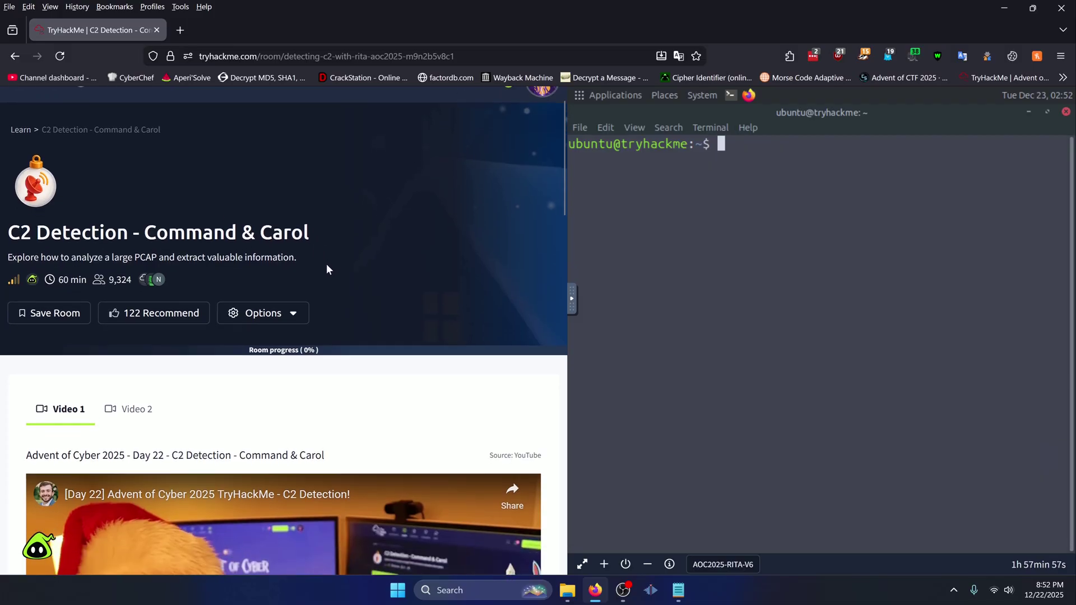
{"action": "scroll", "coordinate": [328, 272], "scroll_direction": "down", "scroll_amount": 3}
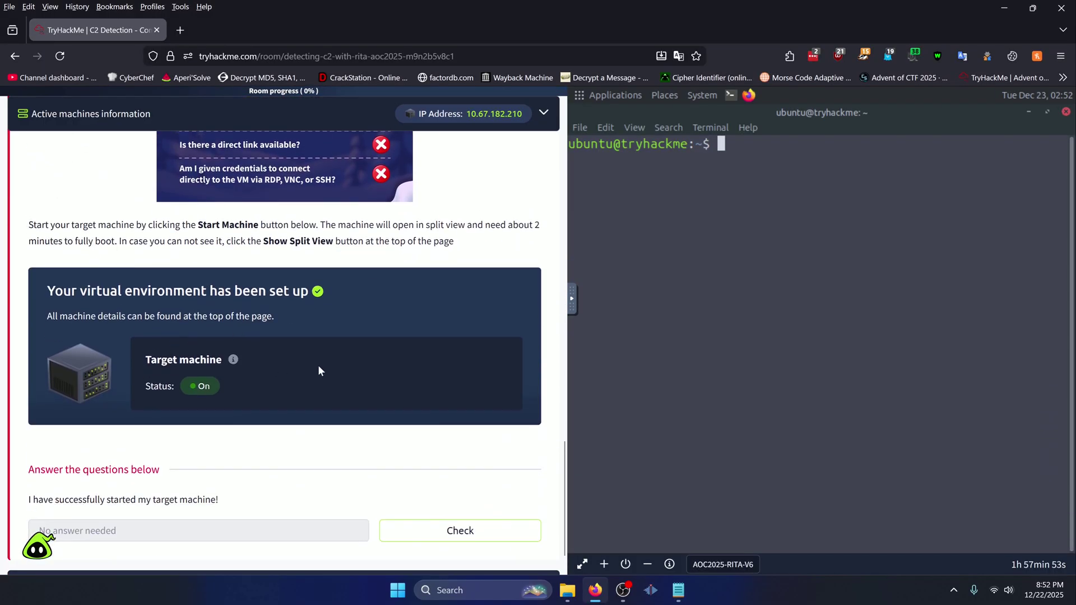
{"action": "left_click", "coordinate": [430, 532]}
- Read through the Task 2 material on RITA and Zeek, down to the questions at its end
{"action": "scroll", "coordinate": [208, 517], "scroll_direction": "down", "scroll_amount": 1}
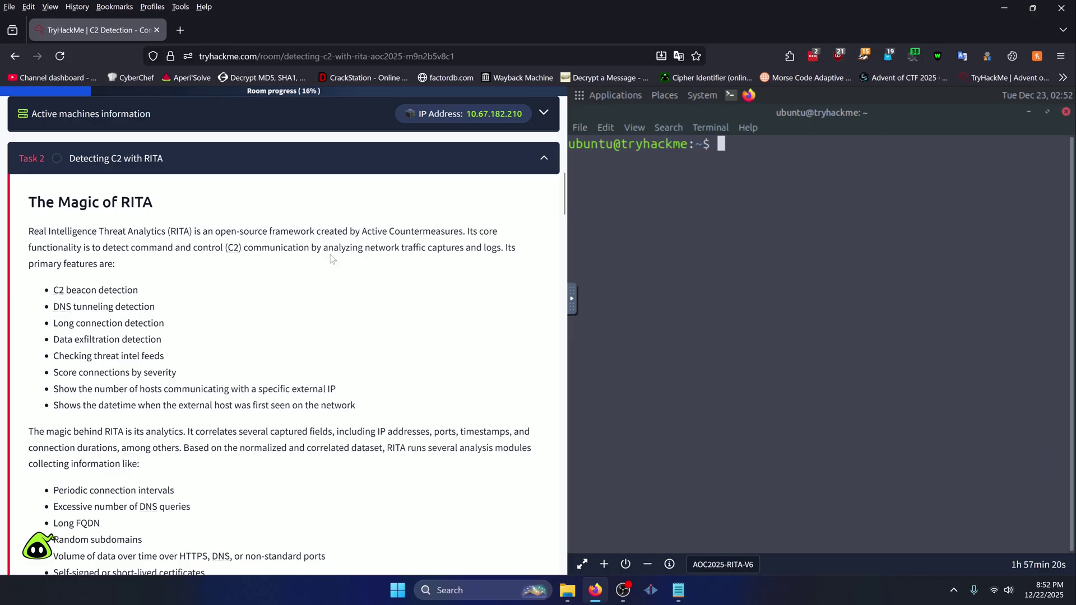
{"action": "scroll", "coordinate": [46, 273], "scroll_direction": "down", "scroll_amount": 3}
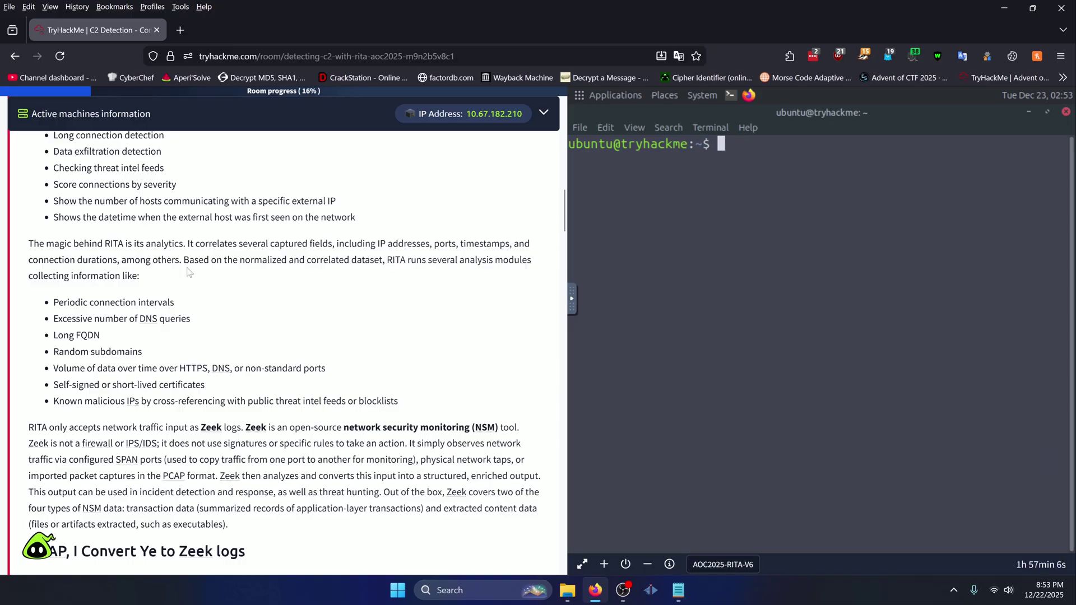
{"action": "scroll", "coordinate": [154, 276], "scroll_direction": "down", "scroll_amount": 2}
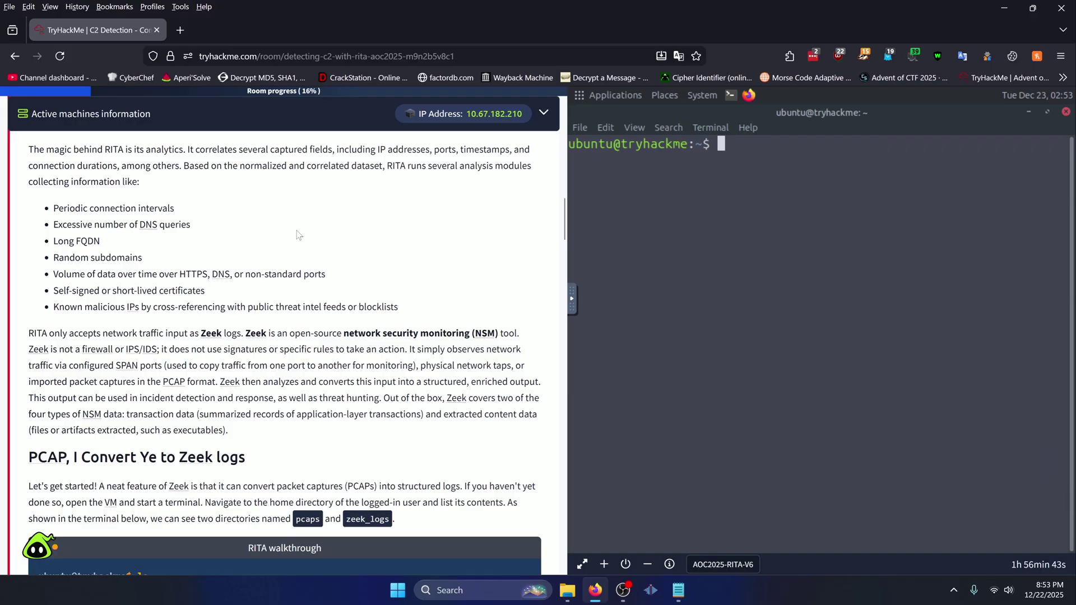
{"action": "middle_click", "coordinate": [301, 225]}
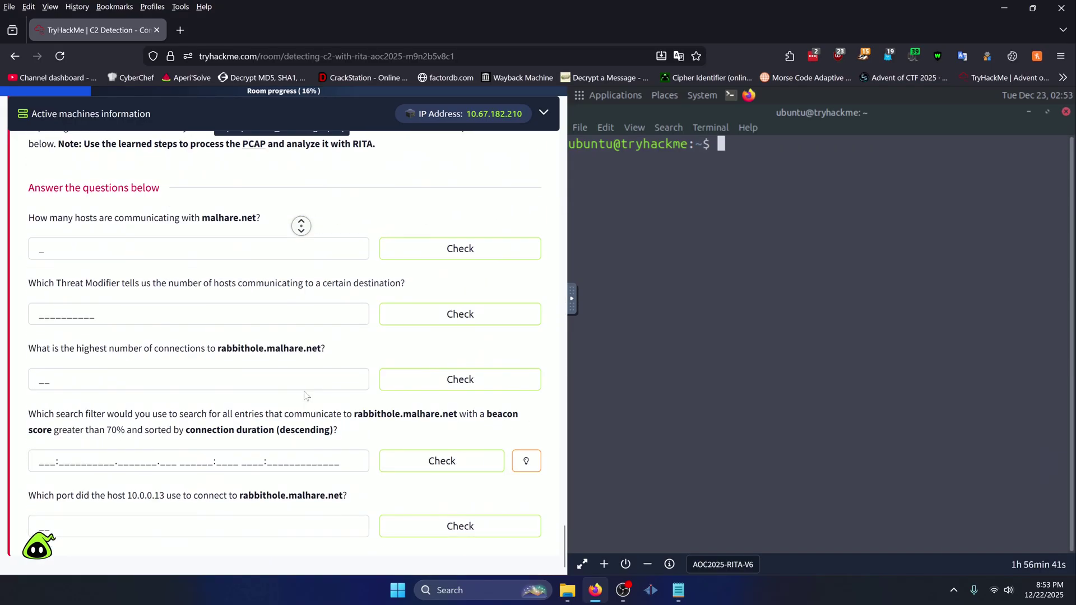
{"action": "middle_click", "coordinate": [308, 396]}
- List the contents of the pcaps directory in the terminal to find the challenge capture file
{"action": "type", "text": "ls pcaps"}
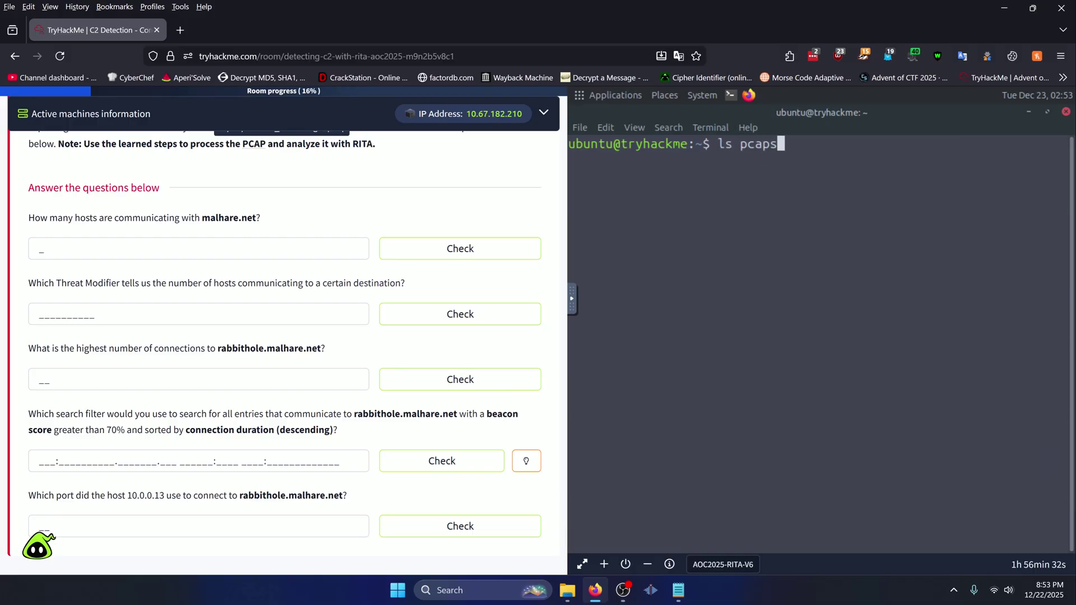
{"action": "key", "text": "Return"}
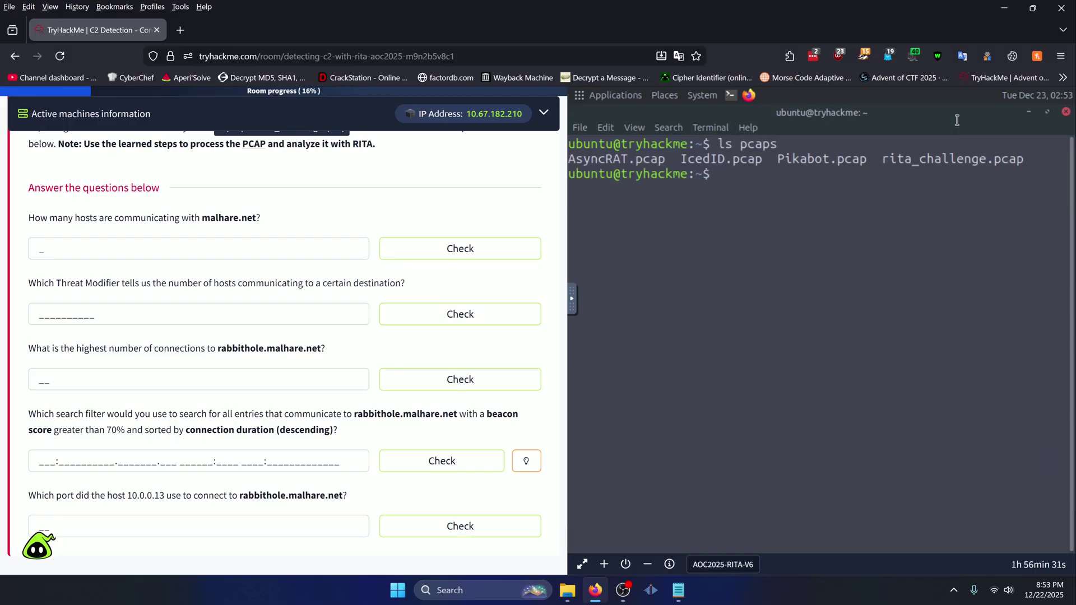
{"action": "left_click_drag", "start_coordinate": [882, 161], "coordinate": [1038, 163]}
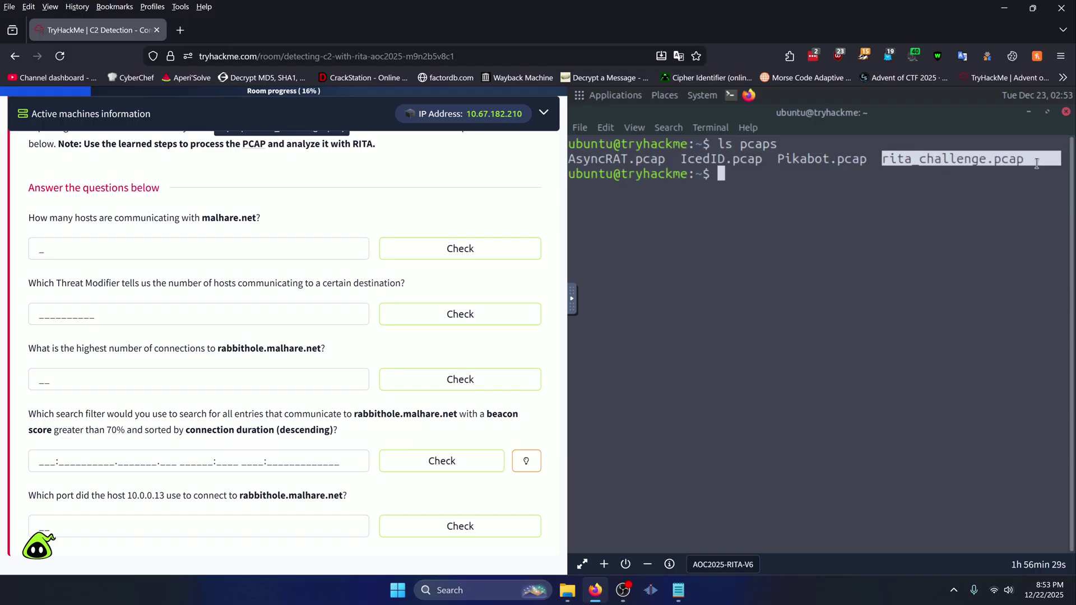
{"action": "left_click", "coordinate": [976, 173]}
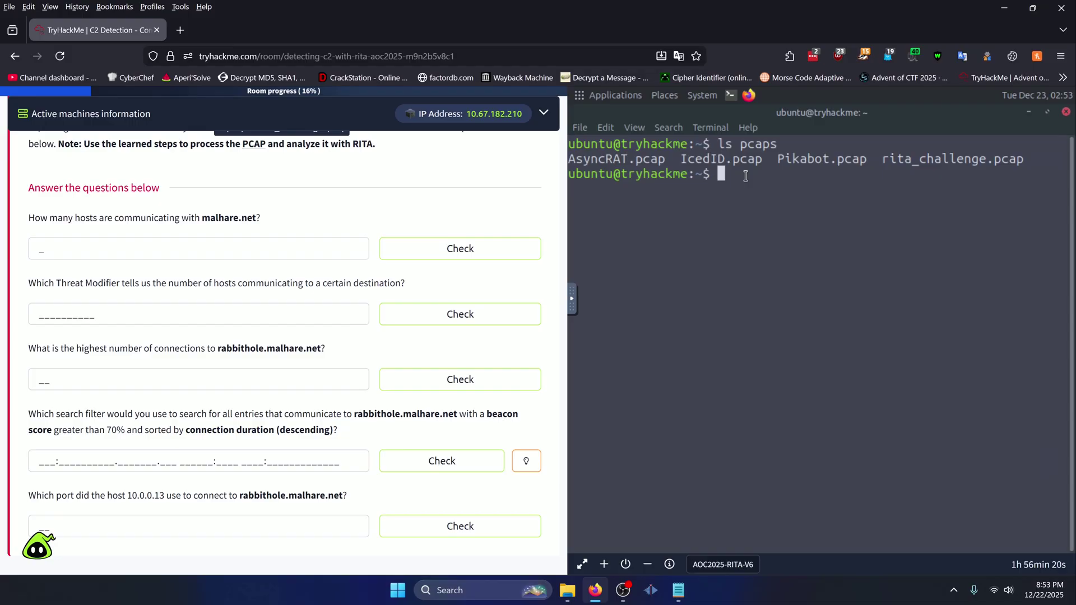
- Convert pcaps/rita_challenge.pcap to Zeek logs in zeek_logs/rita_challenge with zeek readpcap
{"action": "type", "text": "zeek readpcap p"}
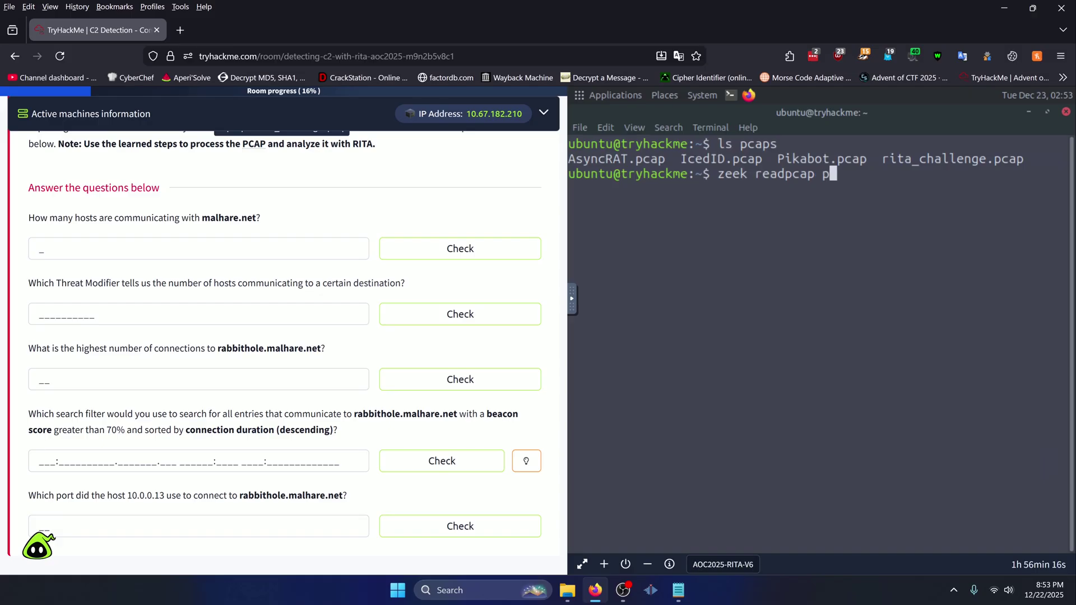
{"action": "type", "text": "caps/r"}
{"action": "key", "text": "Tab"}
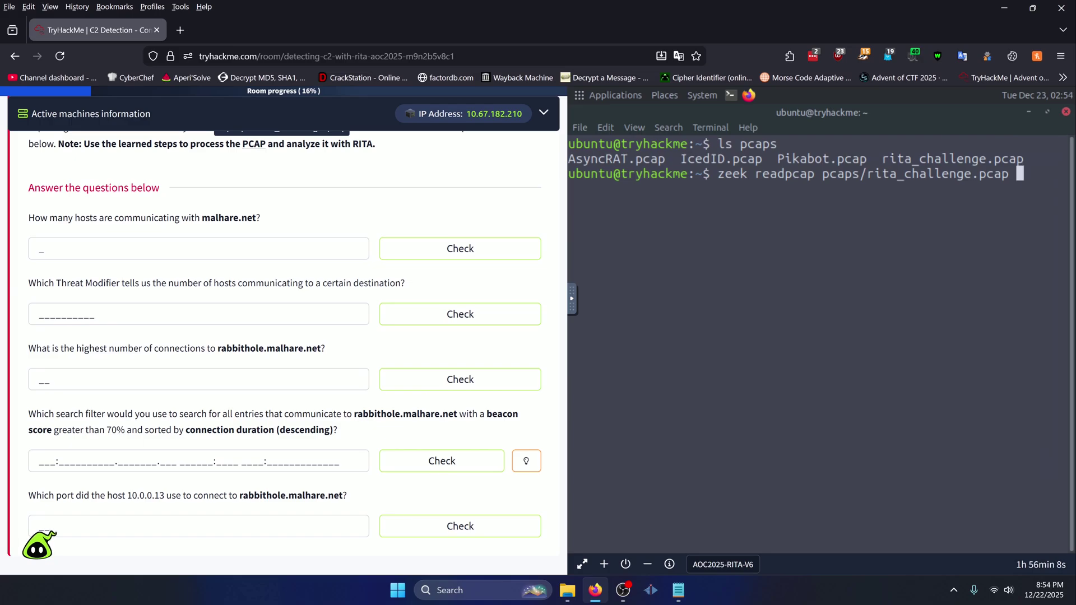
{"action": "type", "text": "zeek_logs/rita"}
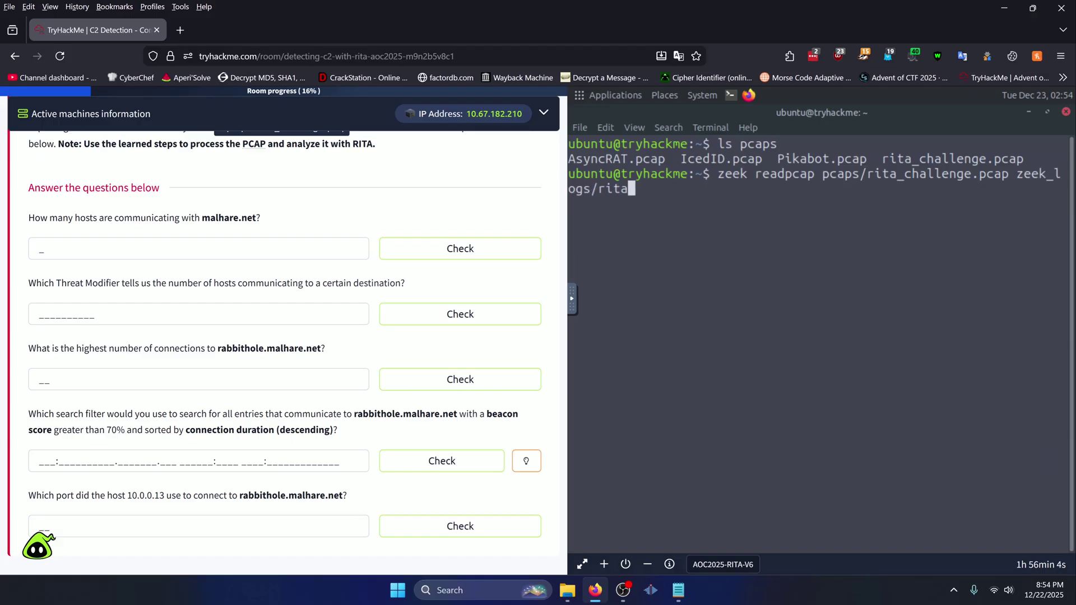
{"action": "type", "text": "_challenge"}
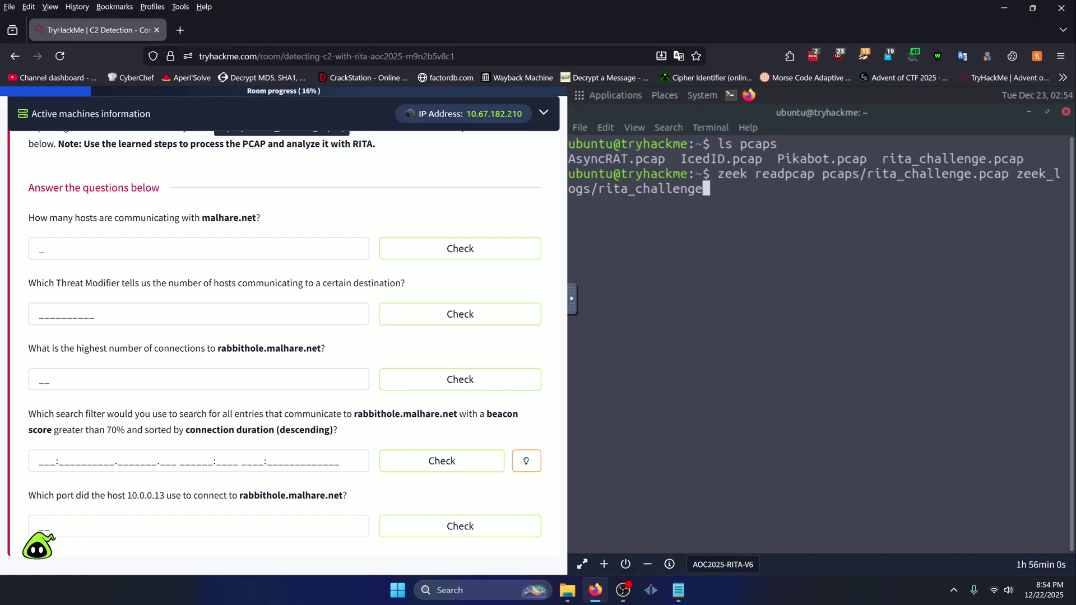
{"action": "key", "text": "Return"}
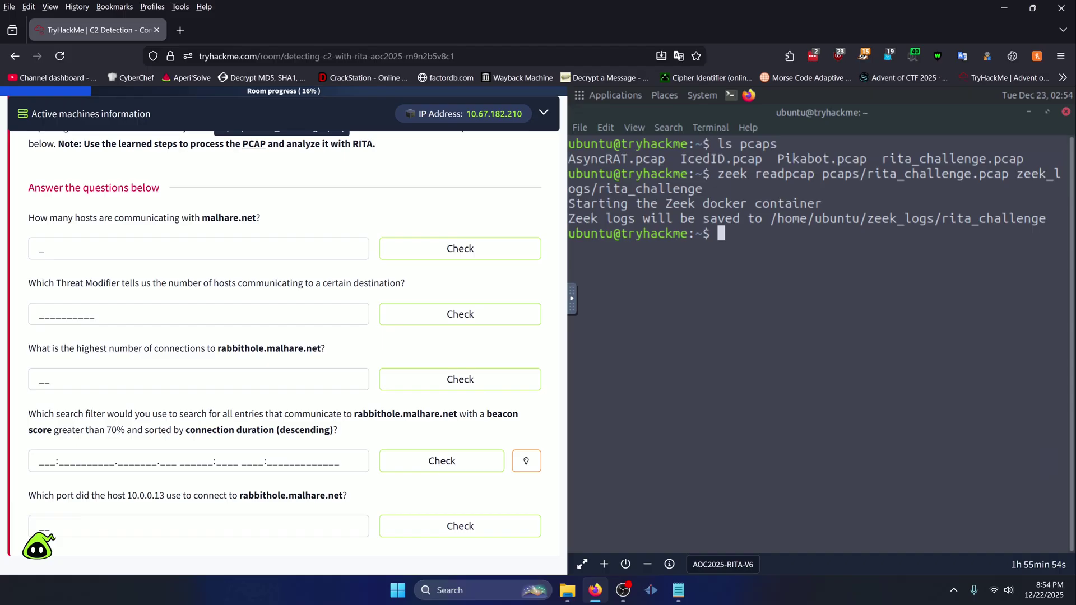
- List the generated log files in zeek_logs/rita_challenge/
{"action": "type", "text": "ls zeek"}
{"action": "key", "text": "Tab"}
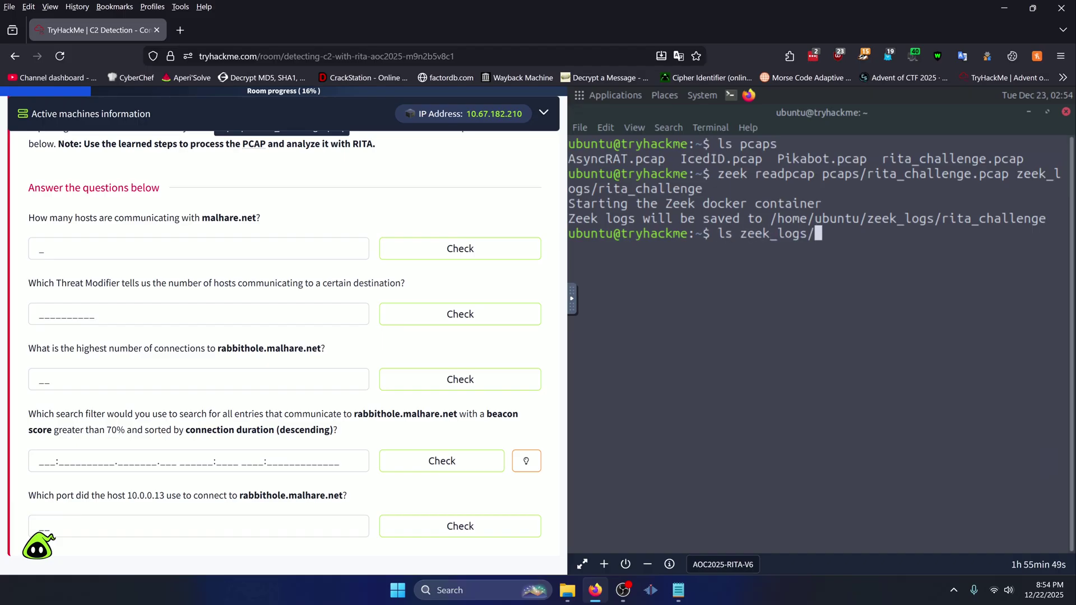
{"action": "type", "text": "rit"}
{"action": "key", "text": "Tab"}
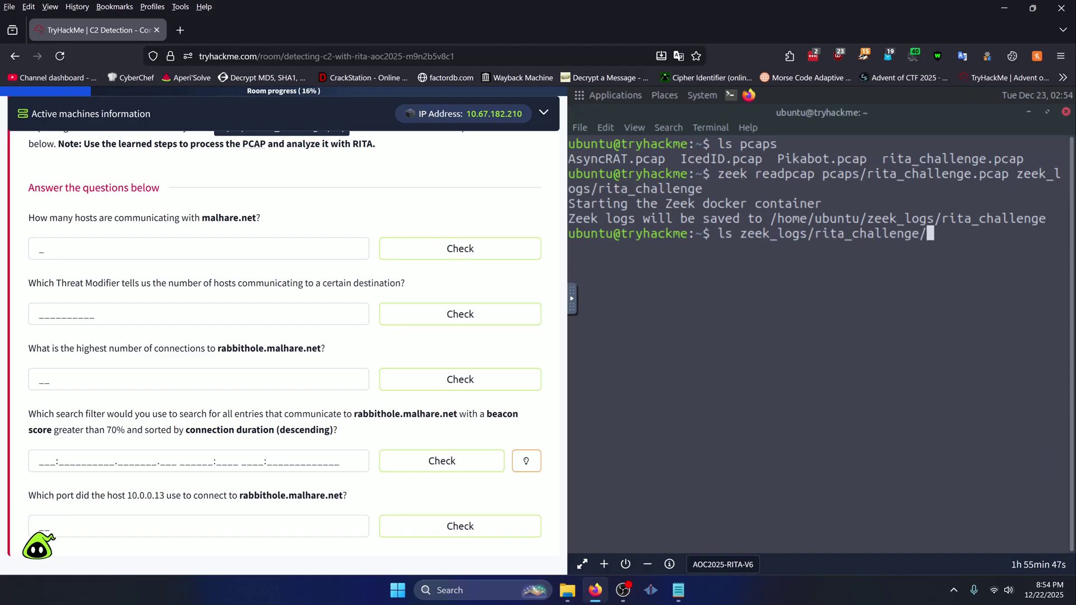
{"action": "key", "text": "Return"}
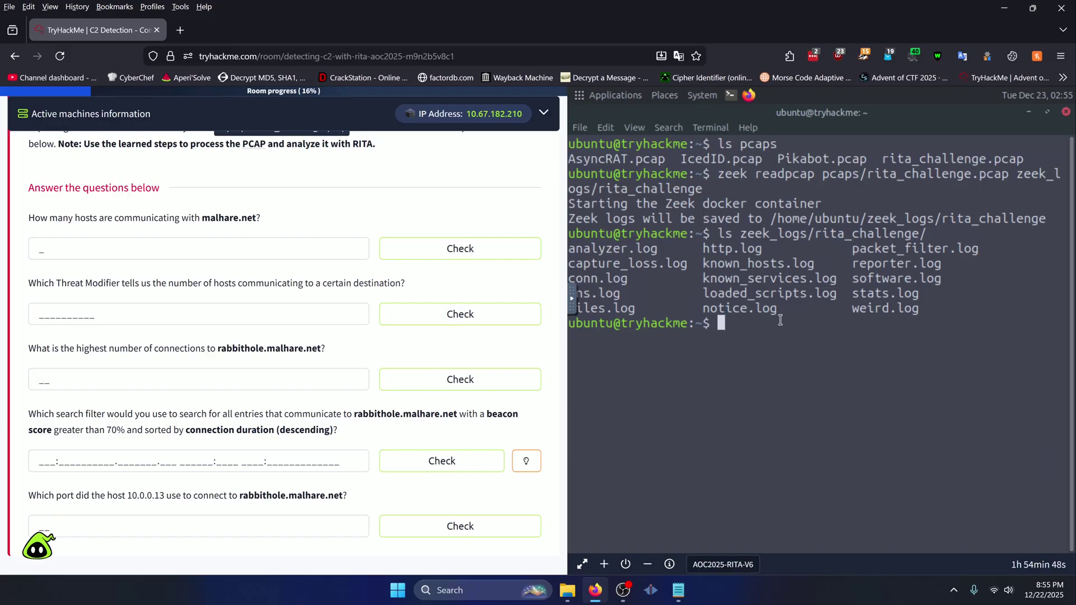
- Import the logs from zeek_logs/rita_challenge/ into a RITA database named rita_challenge
{"action": "type", "text": "rita import --logs "}
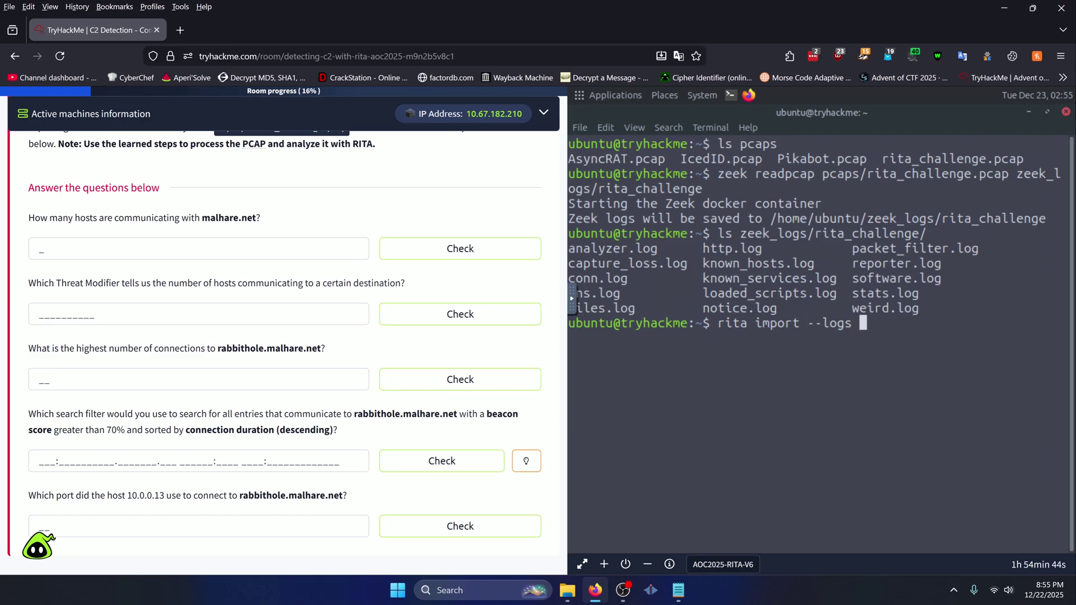
{"action": "type", "text": "zee"}
{"action": "key", "text": "Tab"}
{"action": "type", "text": "r"}
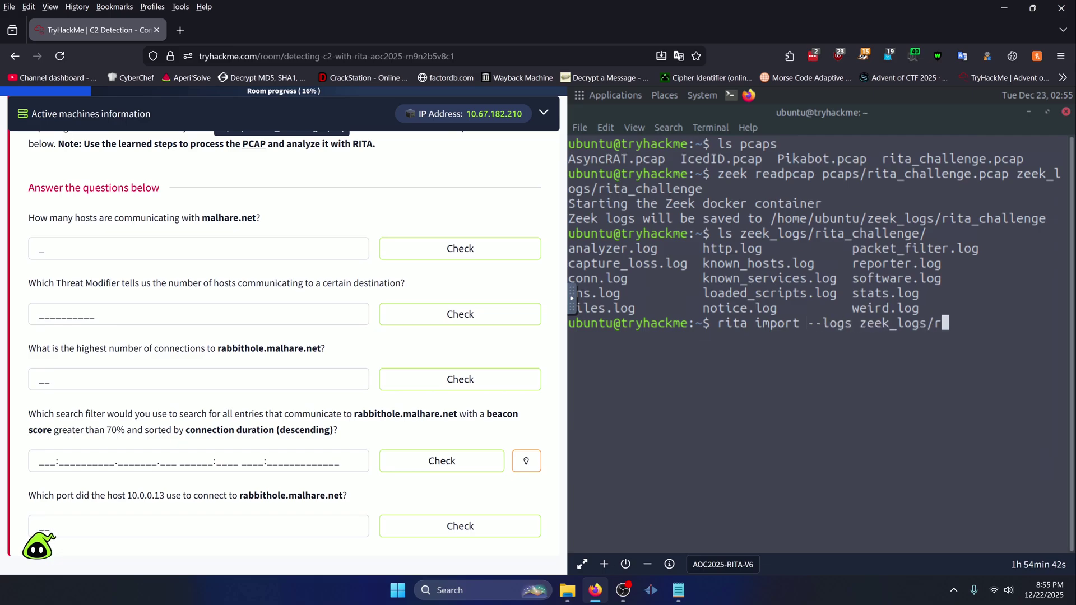
{"action": "type", "text": "it"}
{"action": "key", "text": "Tab"}
{"action": "type", "text": "--data"}
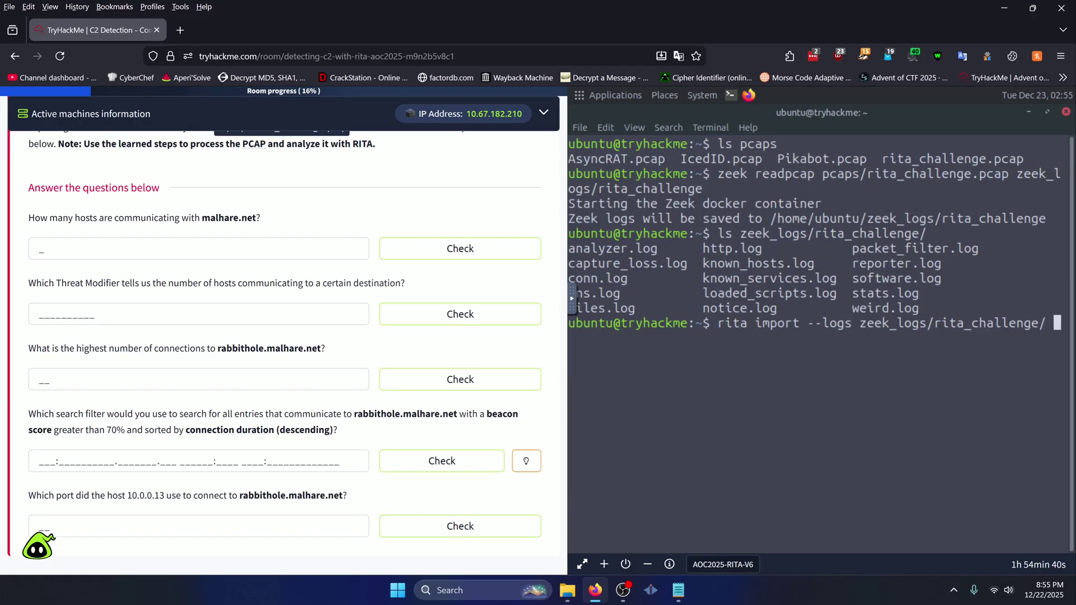
{"action": "type", "text": "base "}
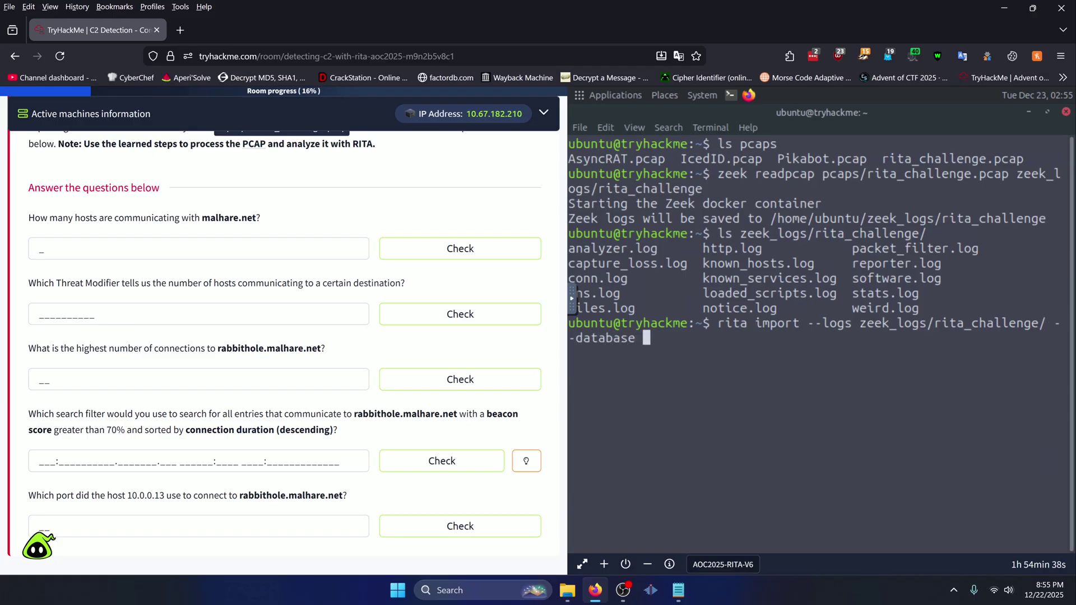
{"action": "type", "text": "rita_challenge"}
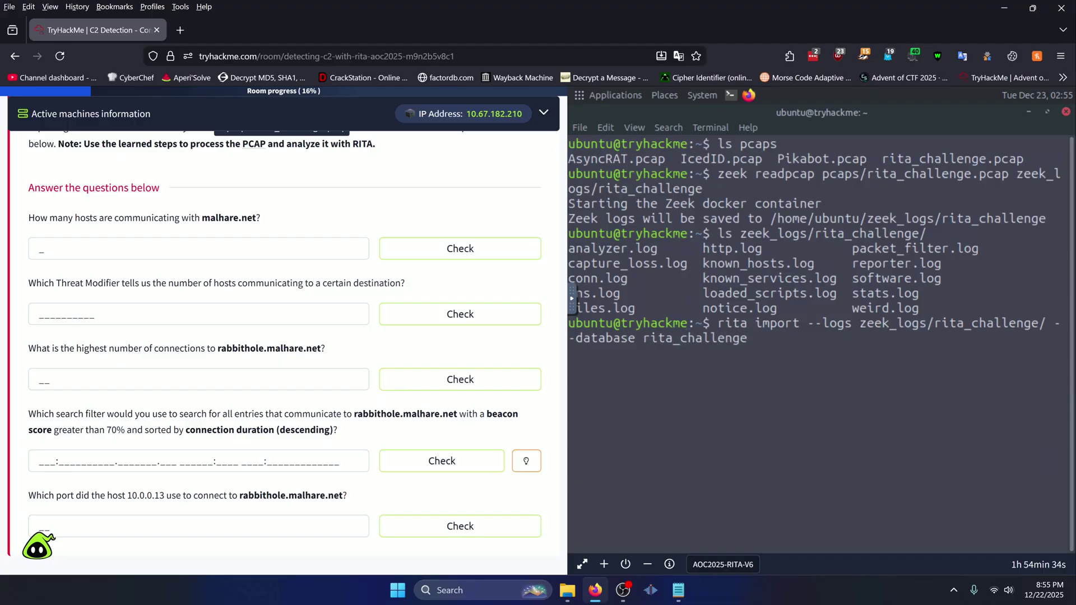
{"action": "key", "text": "Return"}
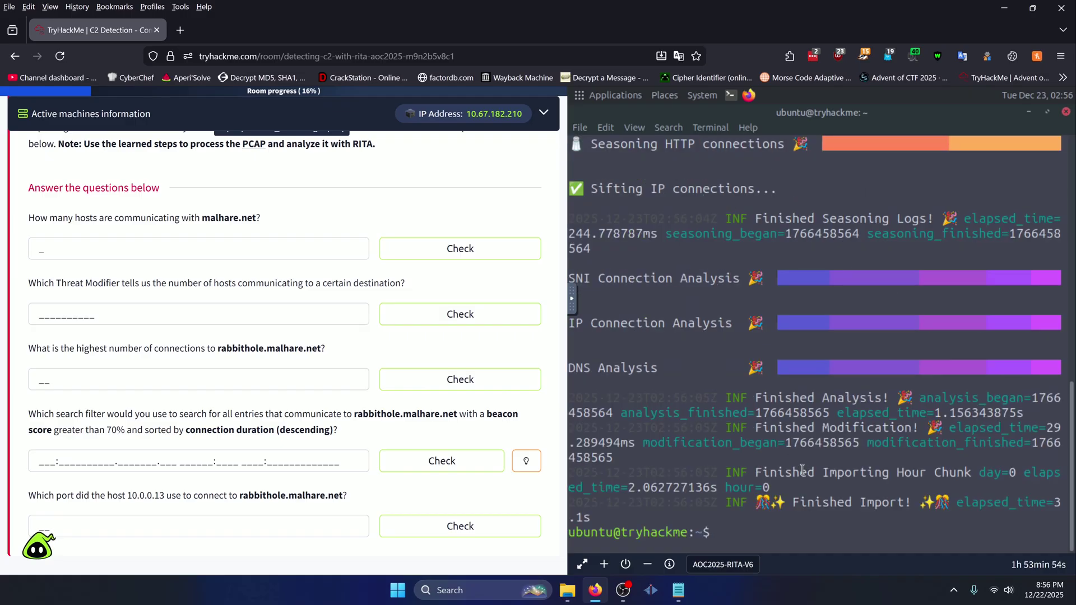
{"action": "left_click_drag", "start_coordinate": [792, 502], "coordinate": [910, 504]}
{"action": "left_click", "coordinate": [787, 530]}
- Open the rita_challenge database with rita view and show the virtual machine in full screen
{"action": "type", "text": "rita view ri"}
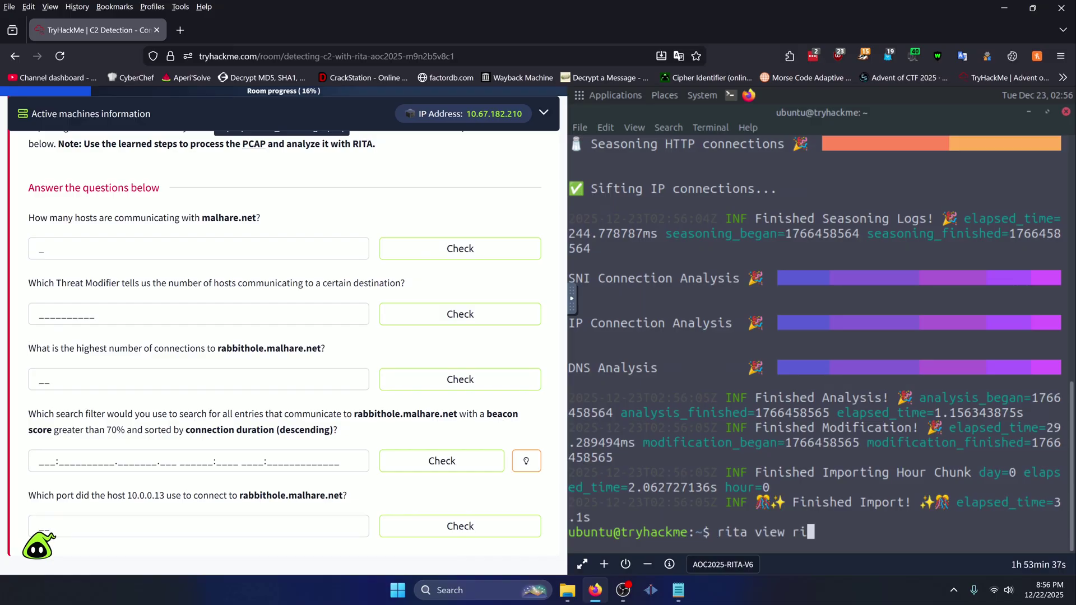
{"action": "type", "text": "ta_challenge"}
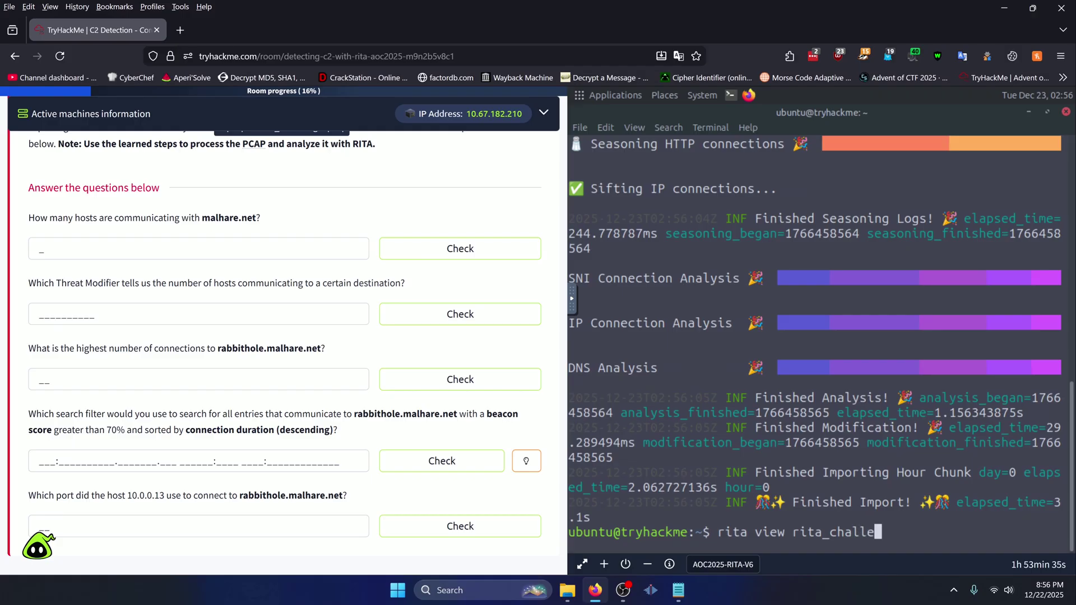
{"action": "key", "text": "Return"}
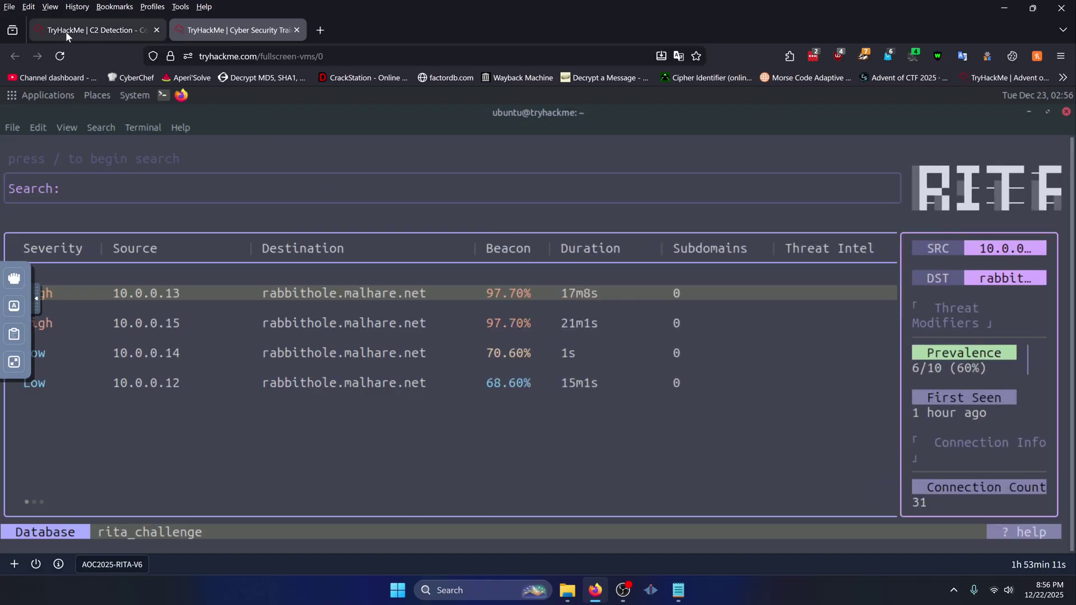
- Recheck the first question, then go through all RITA result entries to count the hosts communicating with malhare.net
{"action": "left_click", "coordinate": [68, 33]}
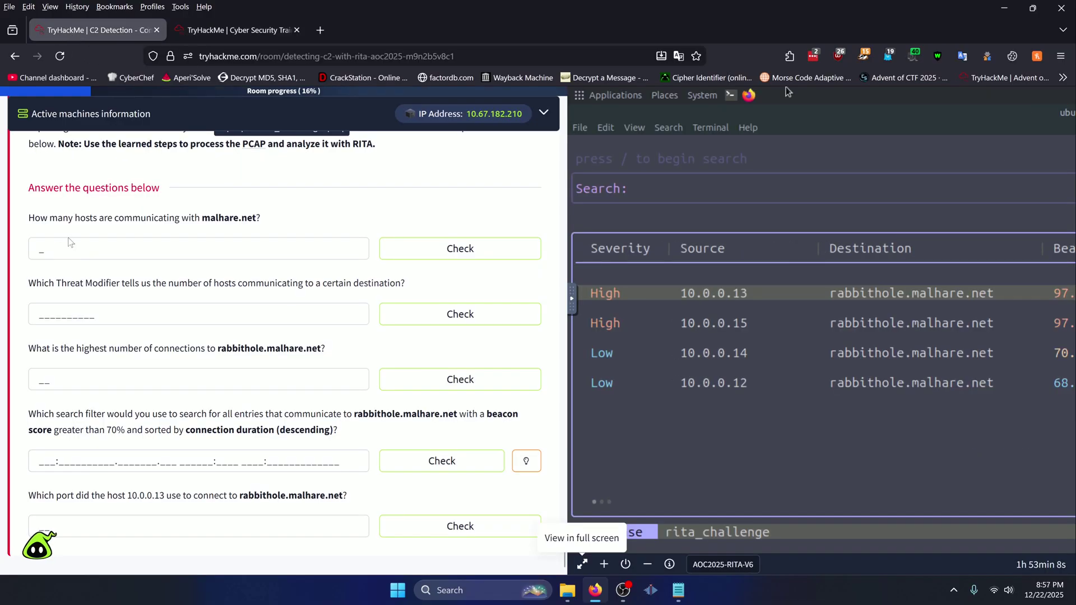
{"action": "left_click", "coordinate": [227, 30]}
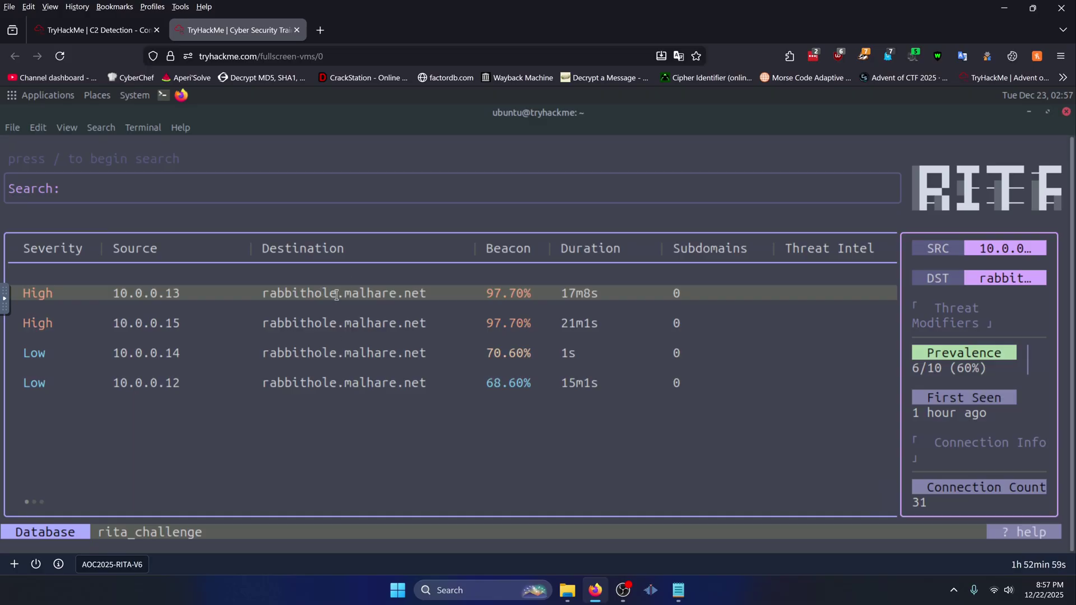
{"action": "key", "text": "Down"}
{"action": "key", "text": "Down"}
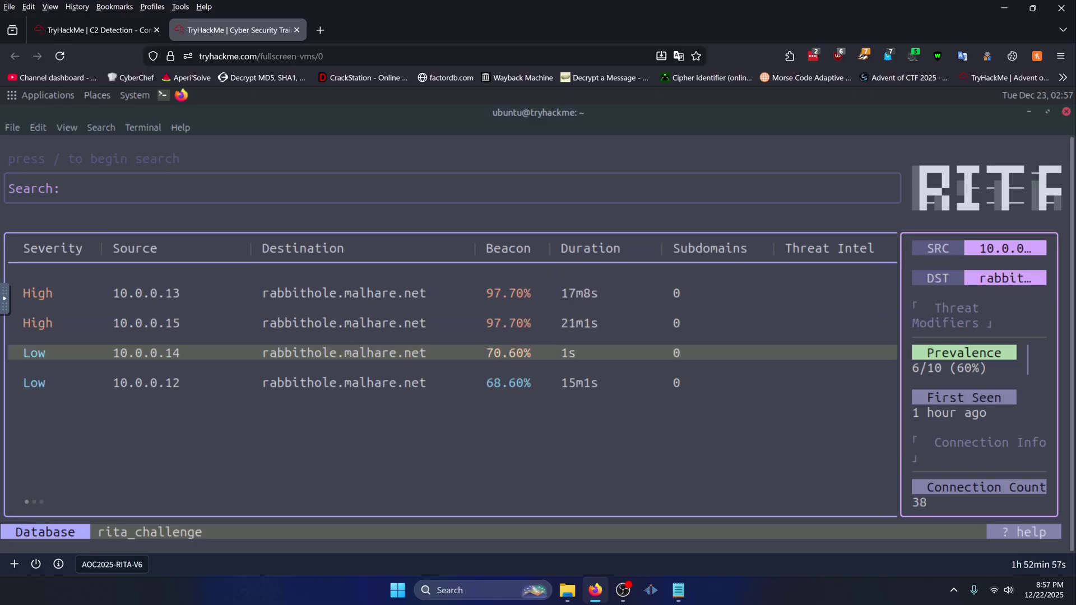
{"action": "key", "text": "Down"}
{"action": "key", "text": "Down"}
{"action": "key", "text": "Down"}
{"action": "key", "text": "Down"}
{"action": "key", "text": "Down"}
{"action": "key", "text": "Down"}
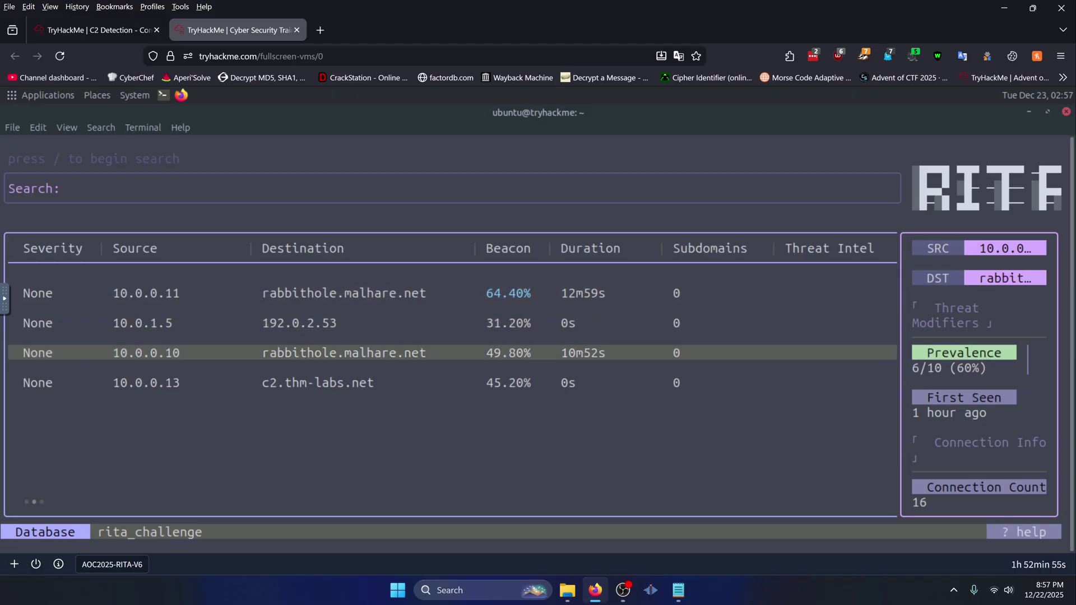
{"action": "key", "text": "Down"}
{"action": "key", "text": "Down"}
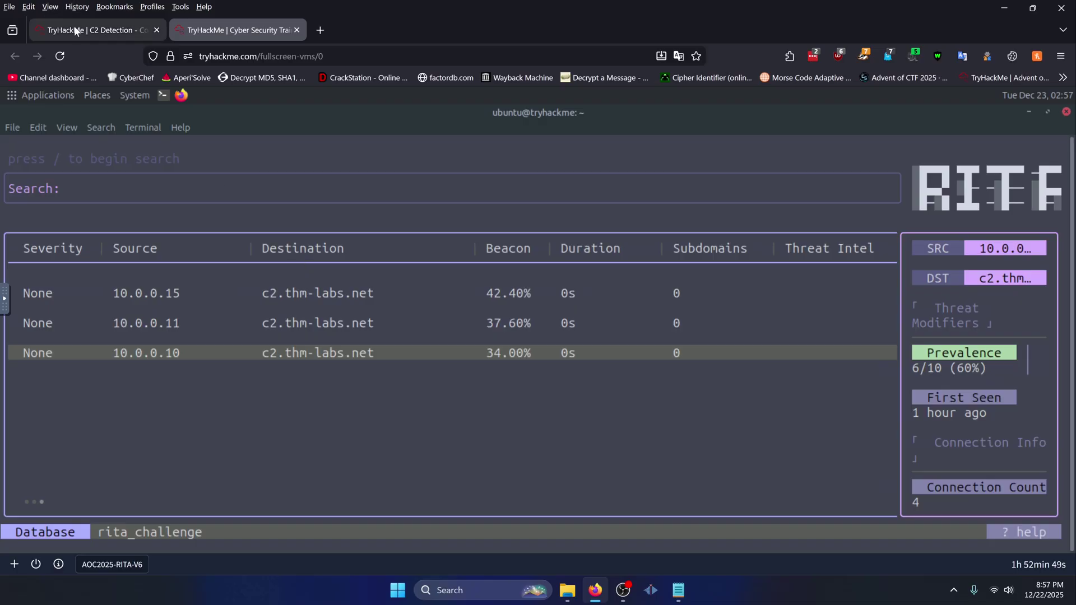
- Submit 6 as the answer to how many hosts are communicating with malhare.net
{"action": "left_click", "coordinate": [93, 29]}
{"action": "type", "text": "6"}
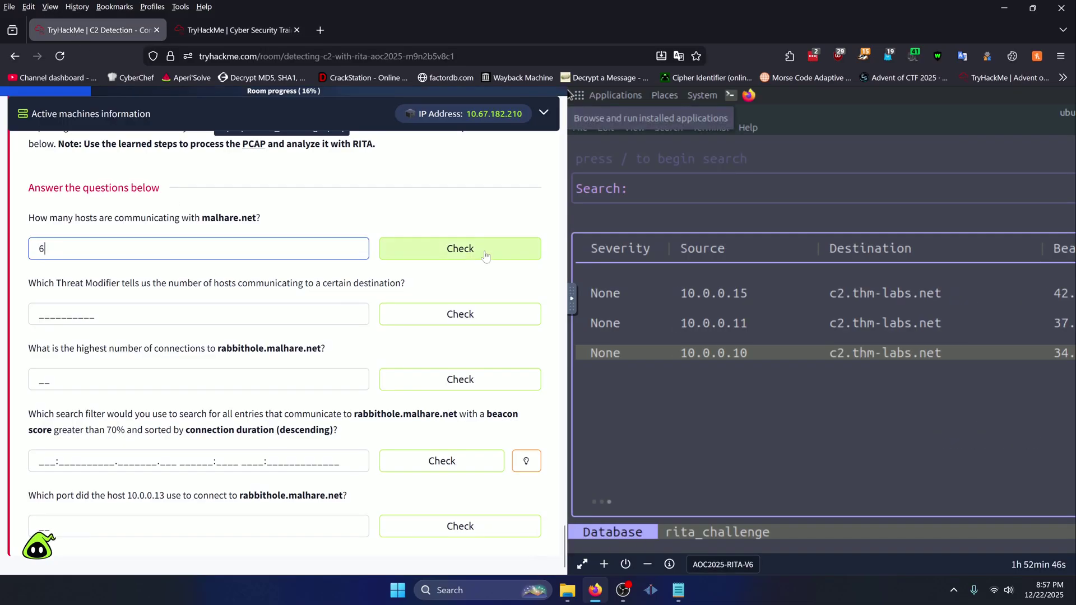
{"action": "left_click", "coordinate": [478, 249]}
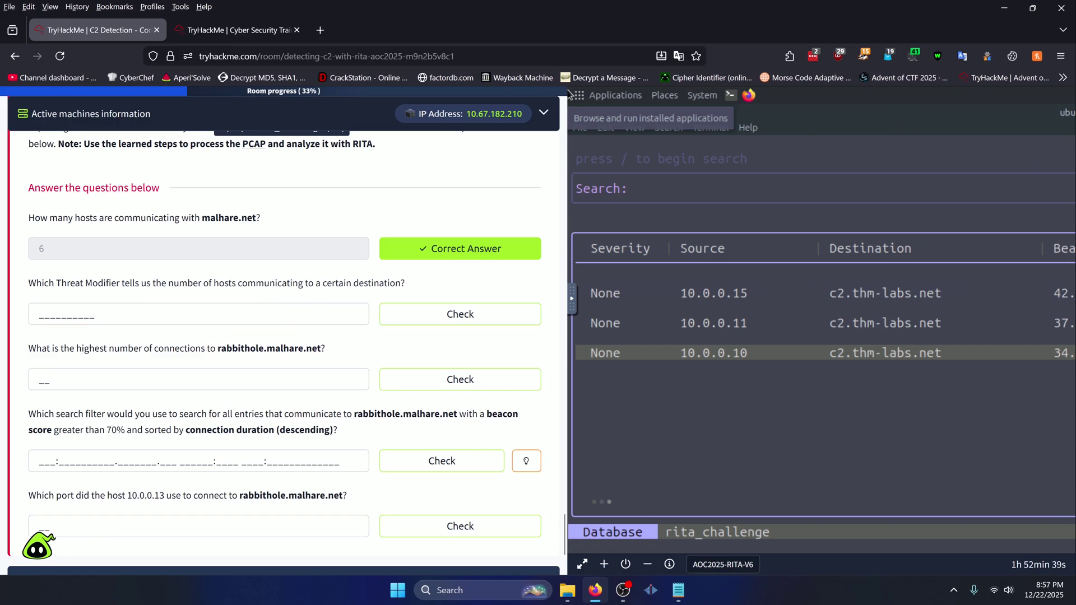
- Look through the Threat Modifiers of the RITA entries for the one covering the number of hosts communicating with a destination
{"action": "left_click", "coordinate": [231, 32]}
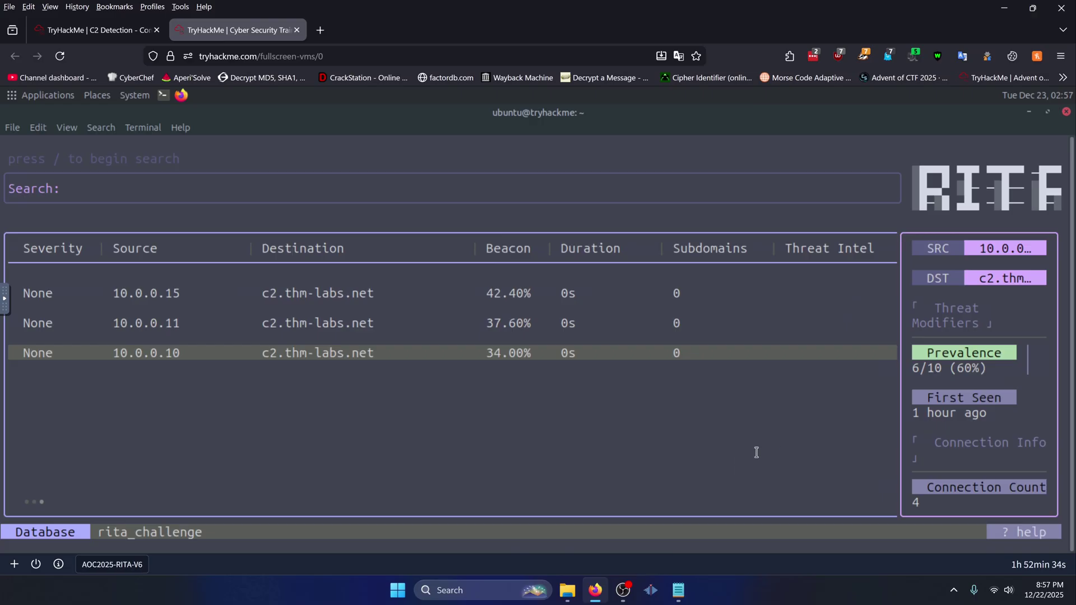
{"action": "key", "text": "Up"}
{"action": "key", "text": "Up"}
{"action": "key", "text": "Down"}
{"action": "key", "text": "Down"}
{"action": "key", "text": "Up"}
{"action": "key", "text": "Up"}
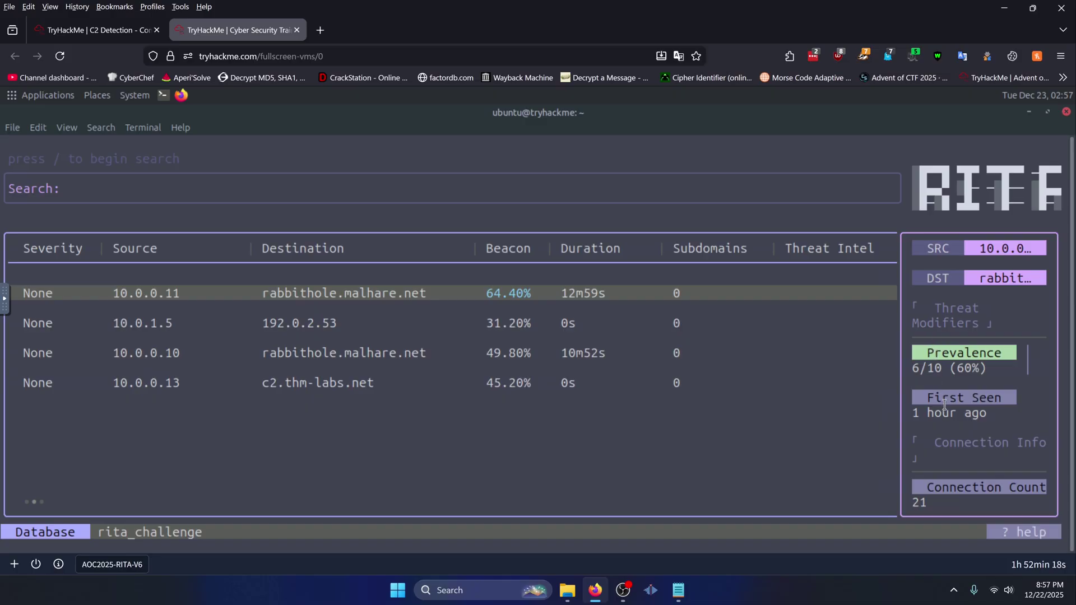
- Search the room page for "preval" and read the description of that threat modifier
{"action": "left_click", "coordinate": [123, 34]}
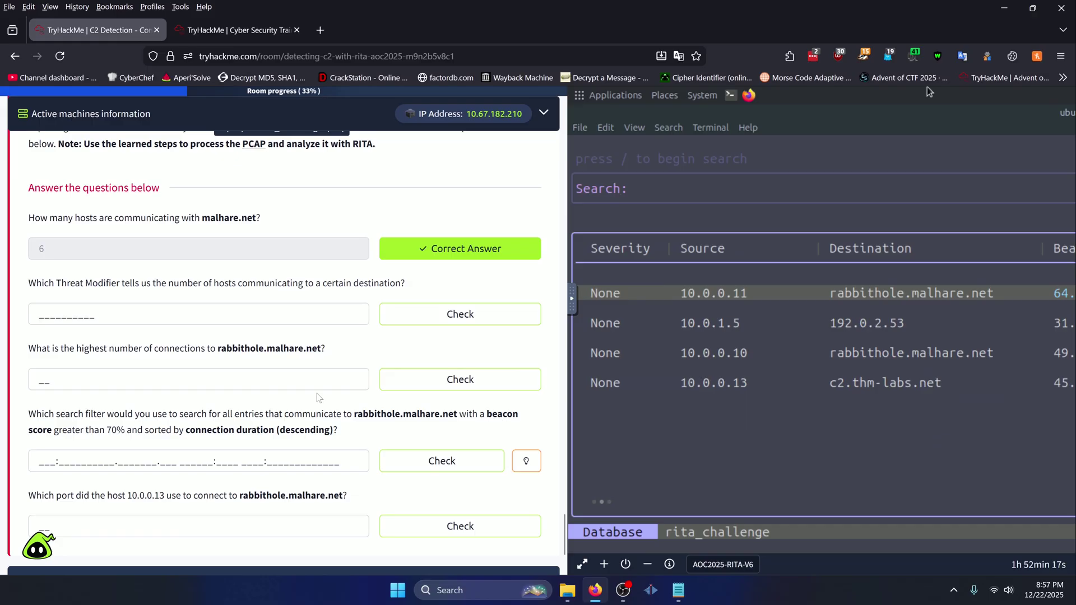
{"action": "key", "text": "ctrl+f"}
{"action": "type", "text": "preval"}
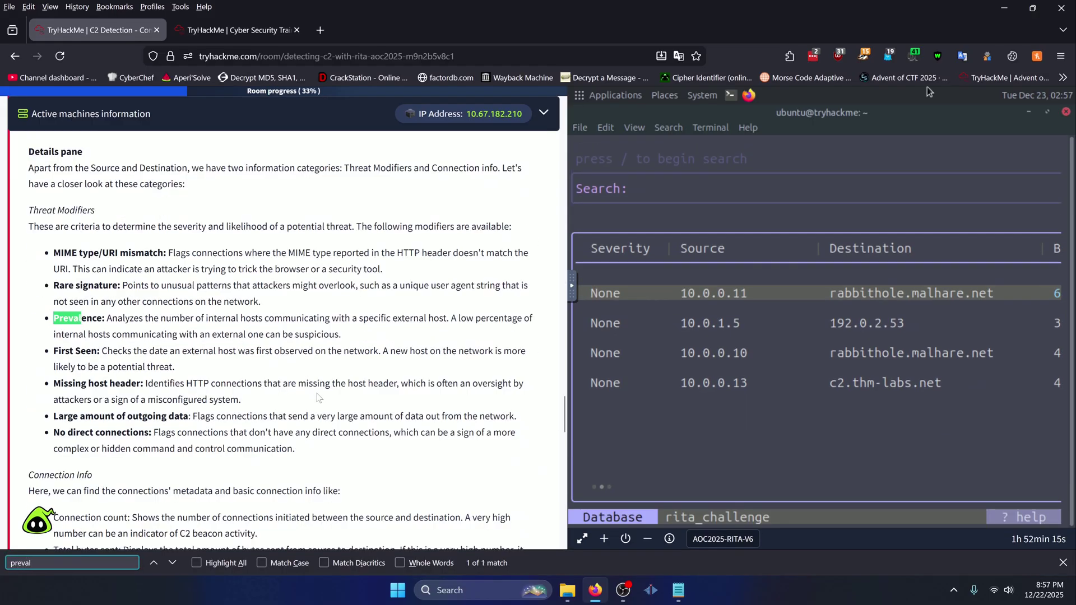
{"action": "left_click", "coordinate": [928, 86]}
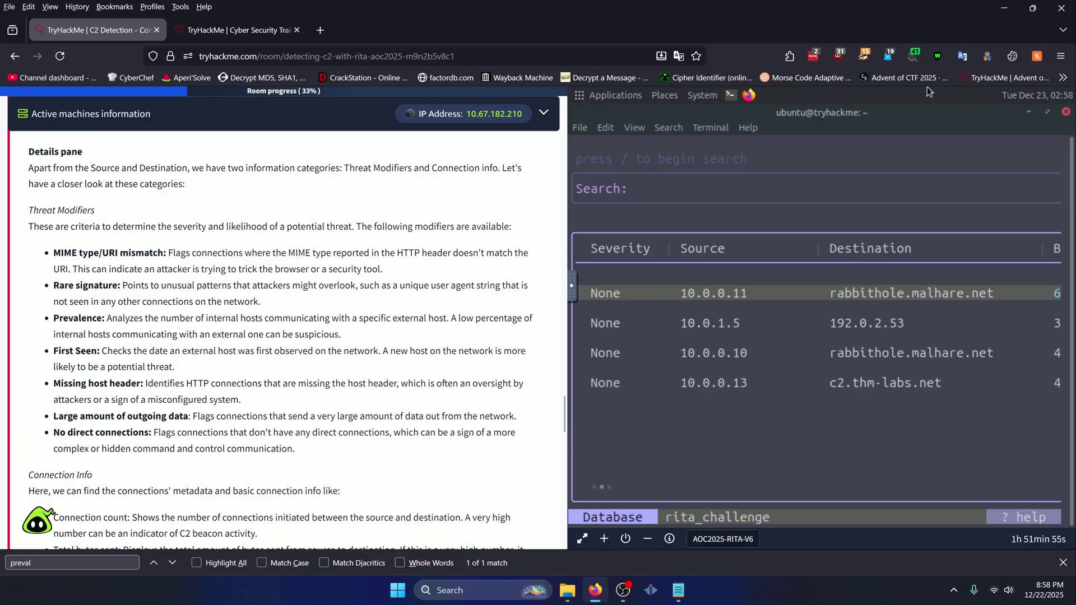
- Submit prevalence as the answer to which Threat Modifier tells the number of hosts communicating to a certain destination
{"action": "middle_click", "coordinate": [340, 336]}
{"action": "scroll", "coordinate": [349, 432], "scroll_direction": "up", "scroll_amount": 3}
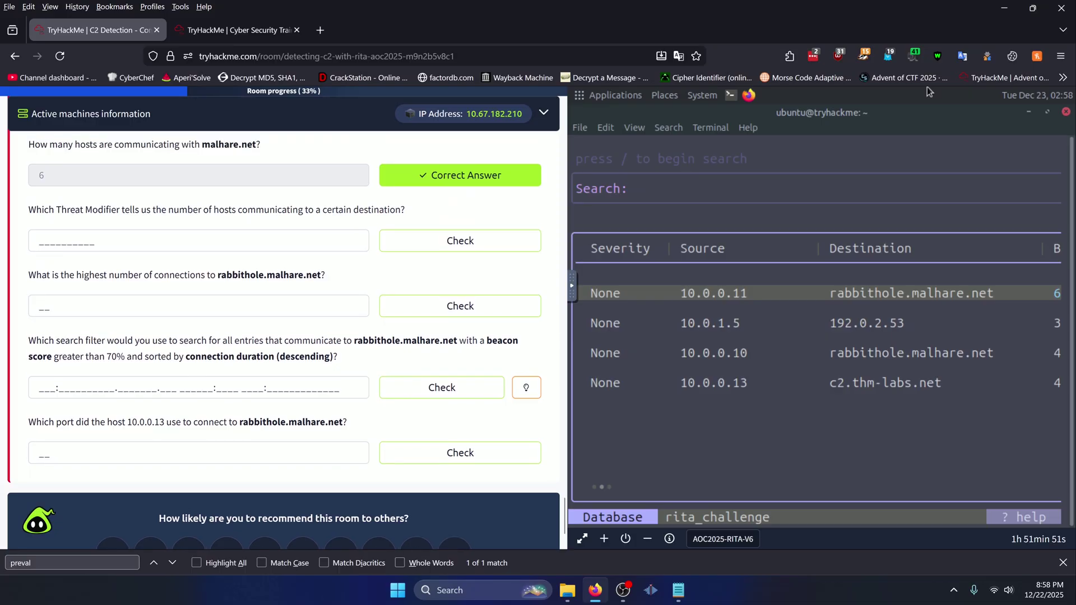
{"action": "left_click", "coordinate": [199, 240]}
{"action": "type", "text": "prevale"}
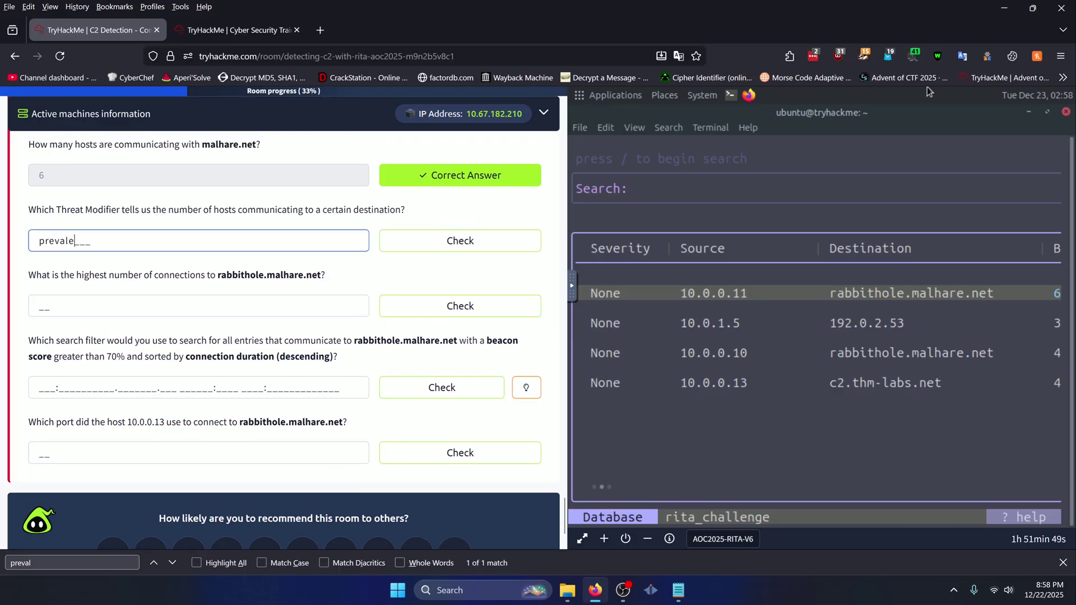
{"action": "type", "text": "nce"}
{"action": "left_click", "coordinate": [412, 242]}
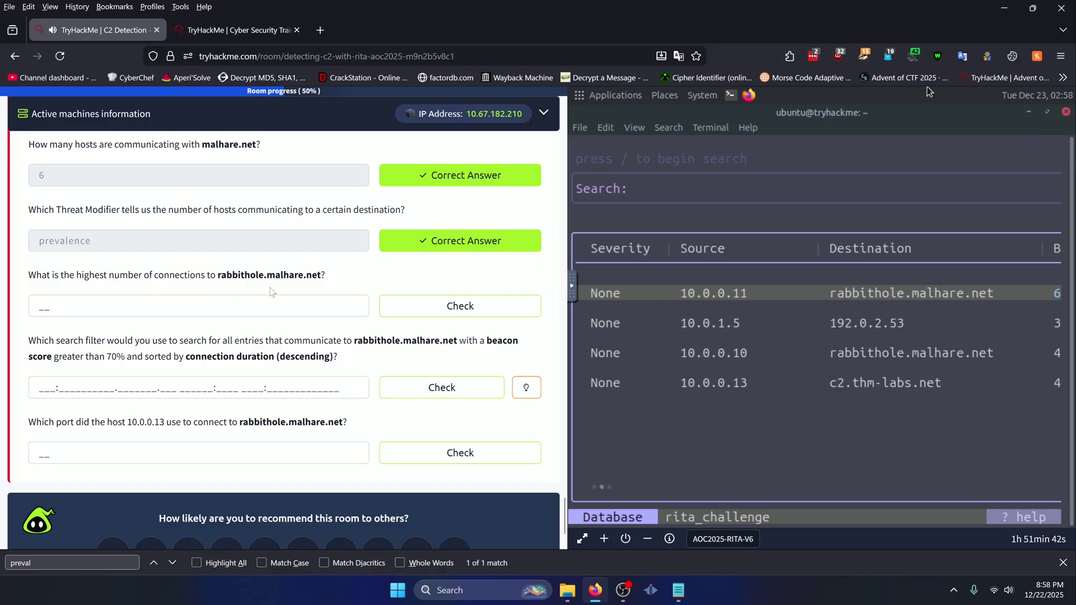
- Compare the connection counts of all rabbithole.malhare.net entries in RITA to find the highest one
{"action": "left_click", "coordinate": [227, 36]}
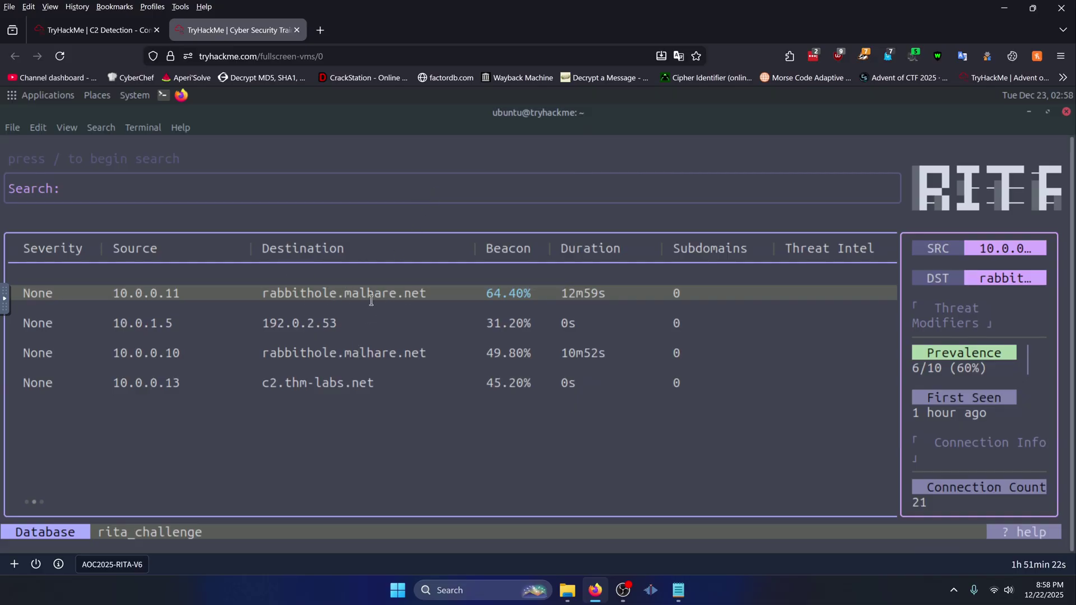
{"action": "key", "text": "Up"}
{"action": "key", "text": "Up"}
{"action": "key", "text": "Up"}
{"action": "key", "text": "Up"}
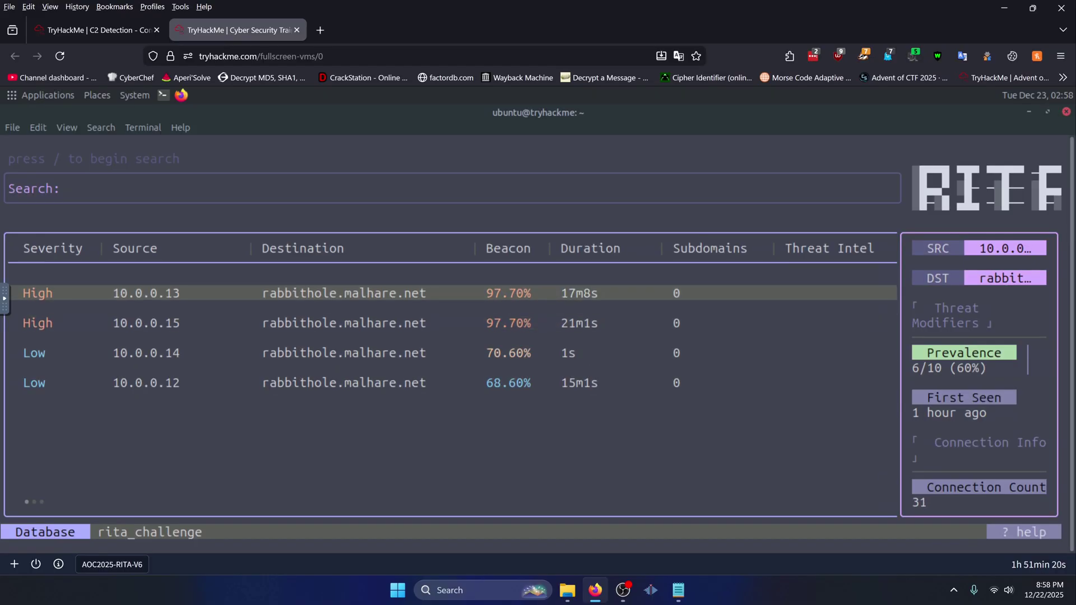
{"action": "key", "text": "Down"}
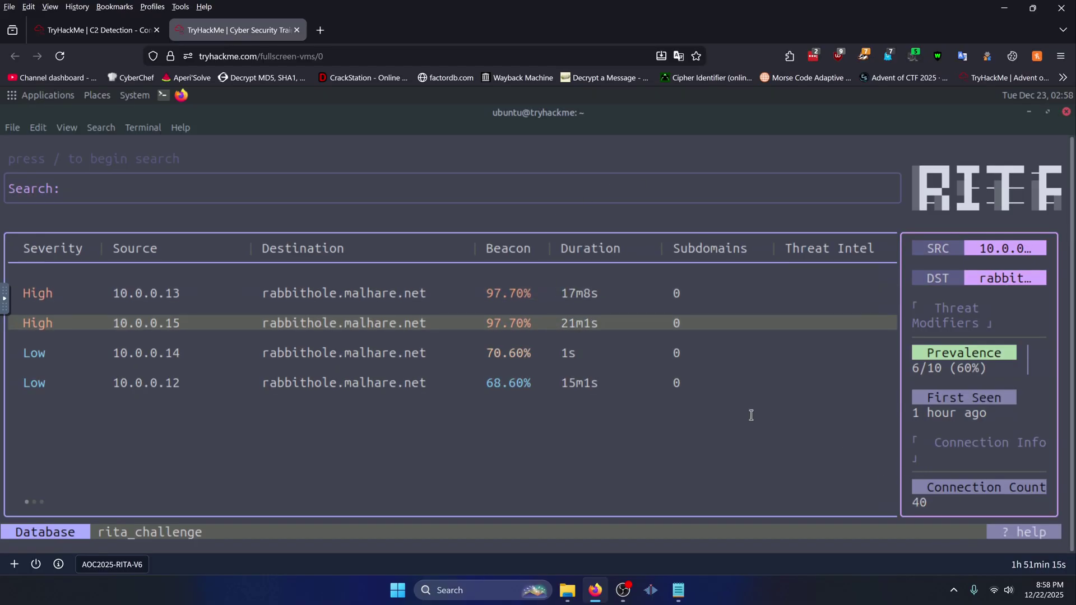
{"action": "key", "text": "Up"}
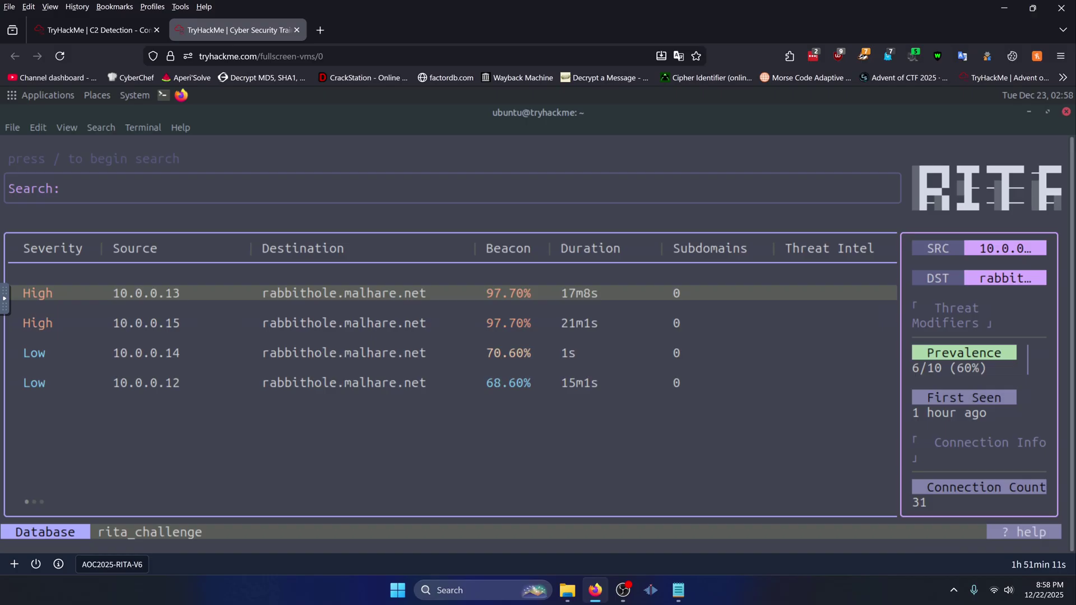
{"action": "key", "text": "Down"}
{"action": "key", "text": "Down"}
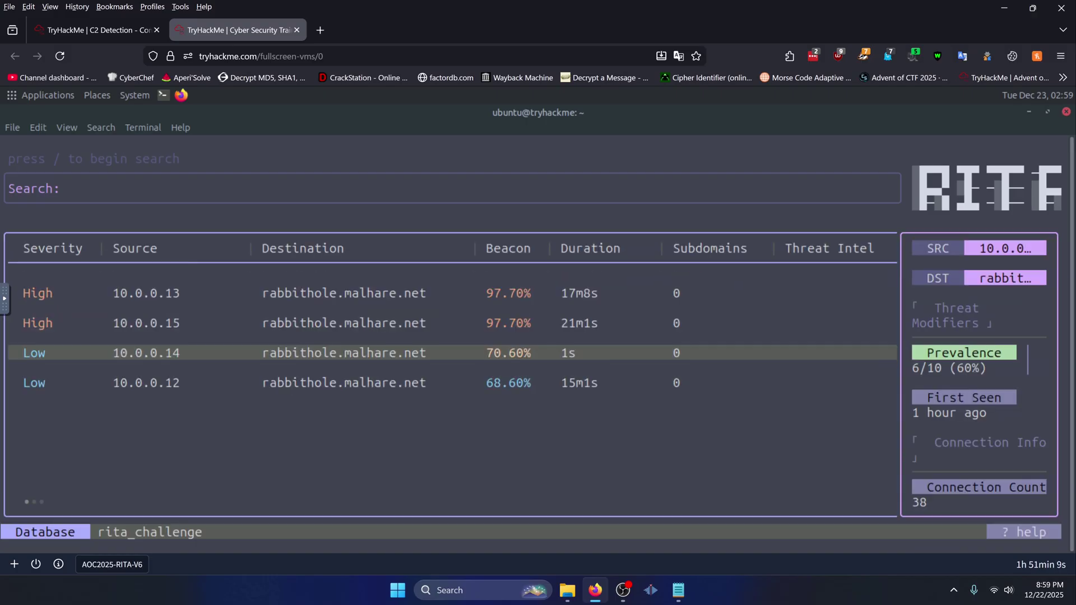
{"action": "key", "text": "Down"}
{"action": "key", "text": "Down"}
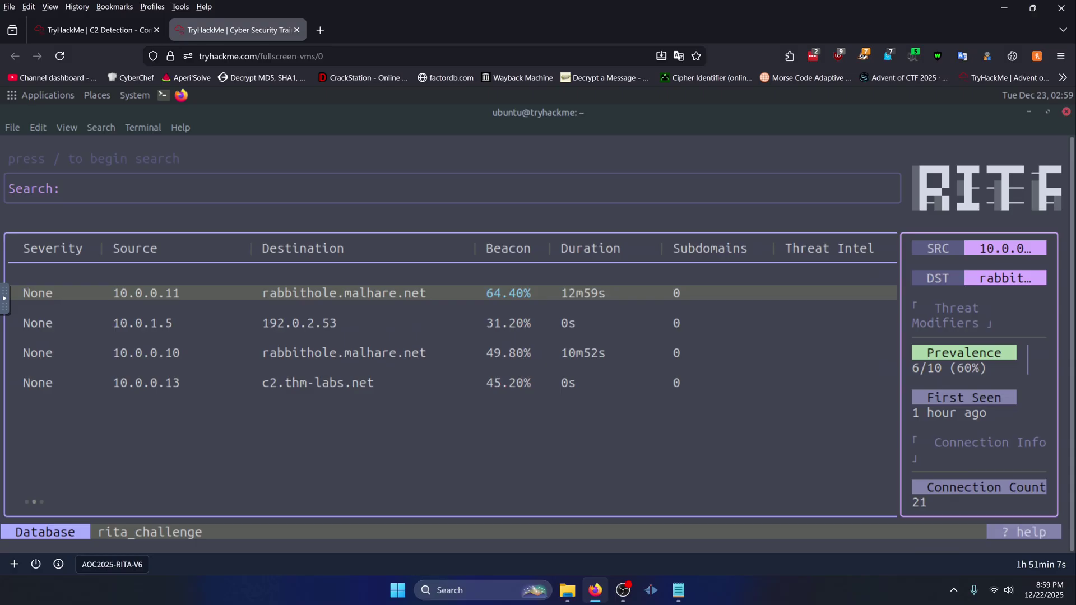
{"action": "key", "text": "Down"}
{"action": "key", "text": "Down"}
{"action": "key", "text": "Up"}
{"action": "key", "text": "Up"}
{"action": "key", "text": "Up"}
{"action": "key", "text": "Up"}
{"action": "key", "text": "Up"}
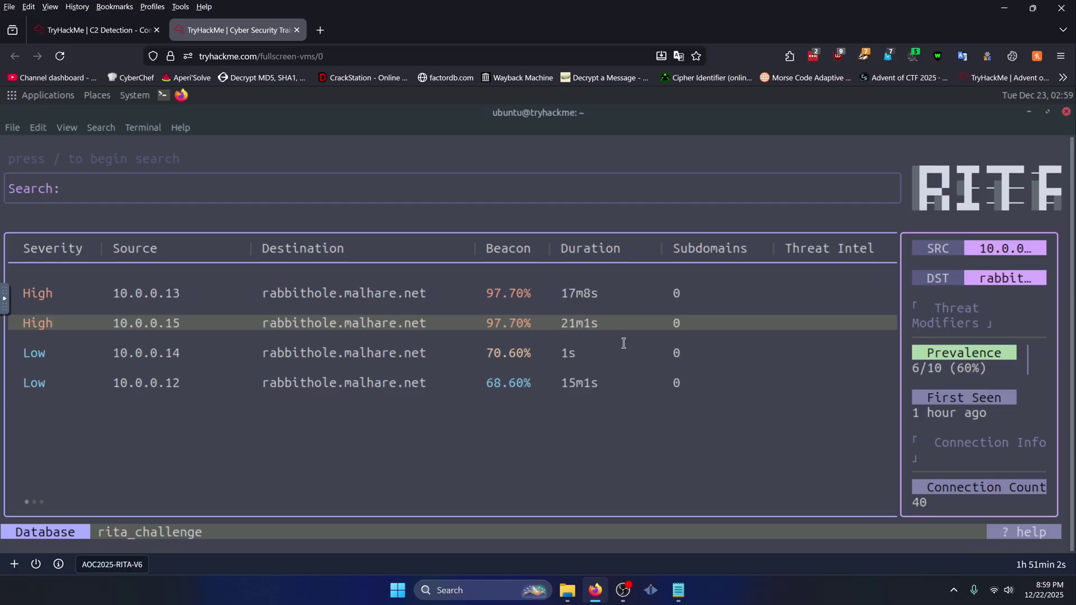
- Submit 40 as the answer to the highest number of connections to rabbithole.malhare.net
{"action": "left_click", "coordinate": [125, 33]}
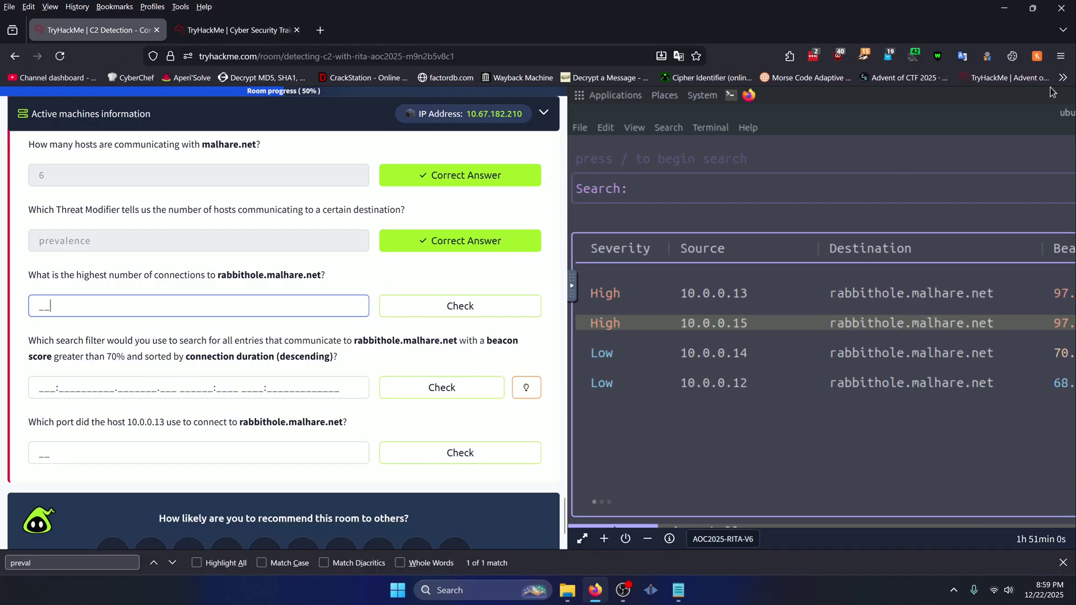
{"action": "left_click", "coordinate": [426, 316]}
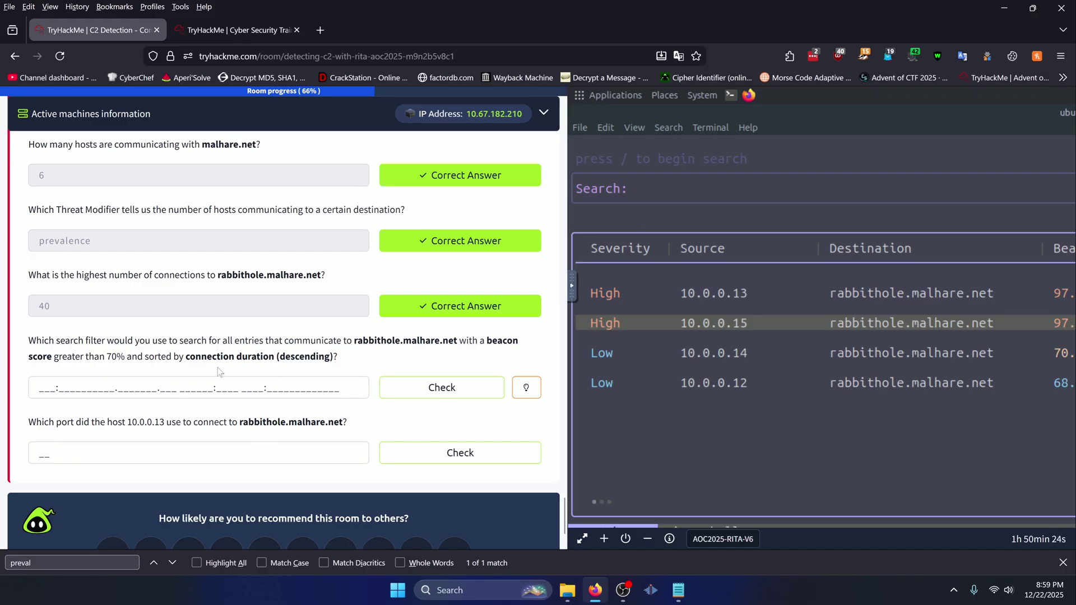
- Read RITA's search help for the supported fields, operators and sort syntax, and close it again
{"action": "left_click", "coordinate": [238, 29]}
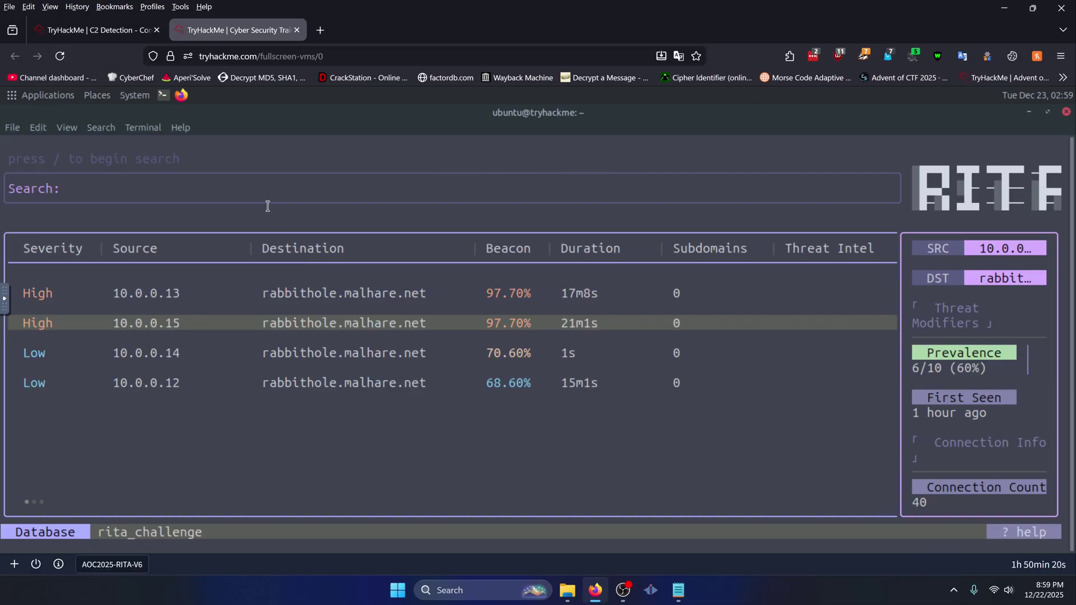
{"action": "key", "text": "slash"}
{"action": "key", "text": "question"}
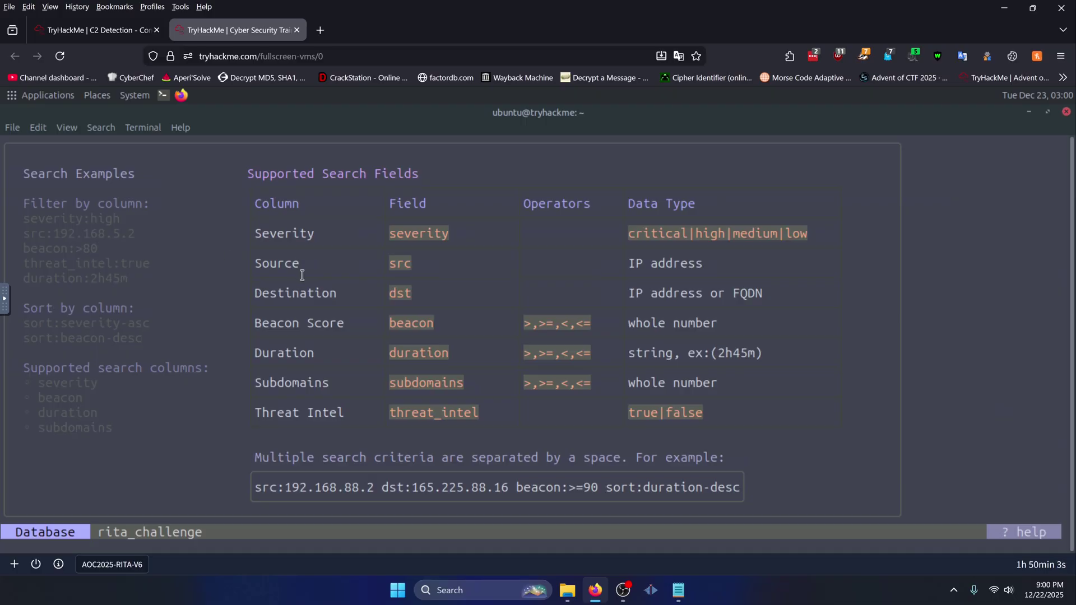
{"action": "key", "text": "question"}
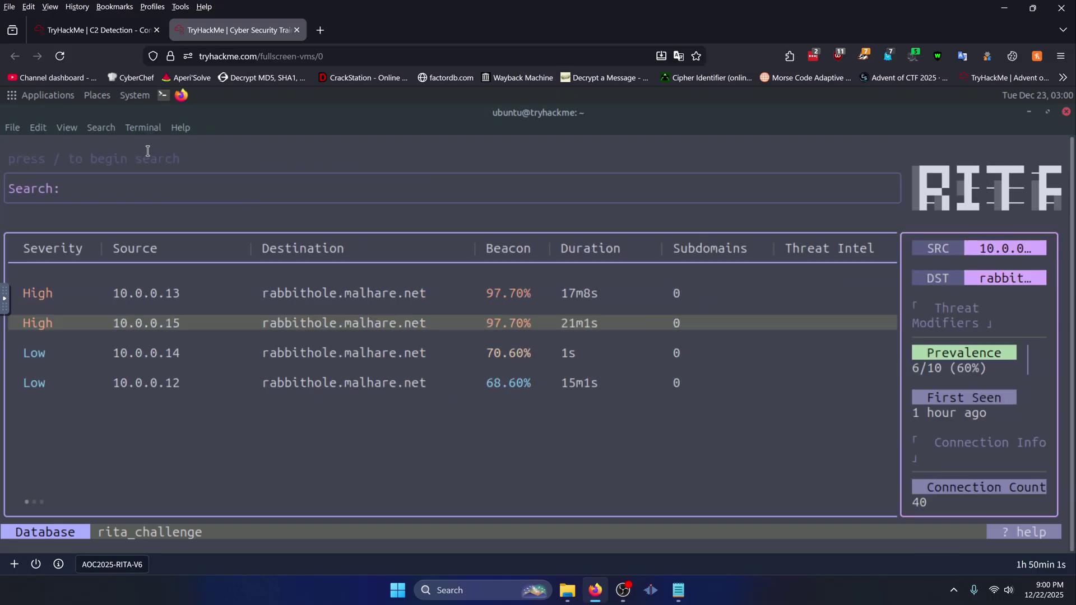
- Filter the RITA results with dst:rabbithole.malhare.net beacon:>70 sort:duration-desc
{"action": "key", "text": "slash"}
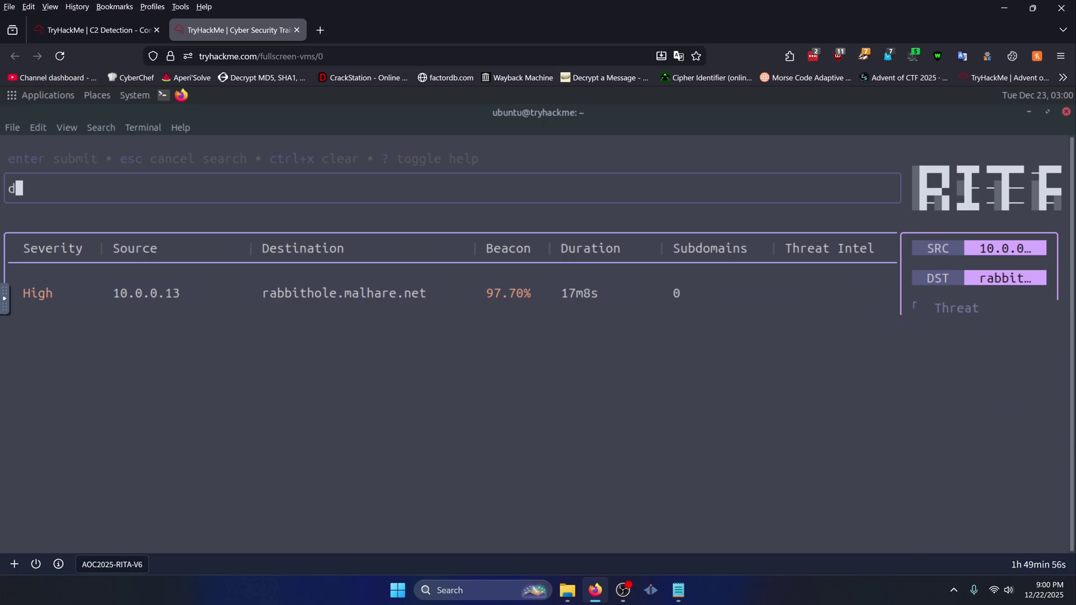
{"action": "type", "text": "dst:rabbi"}
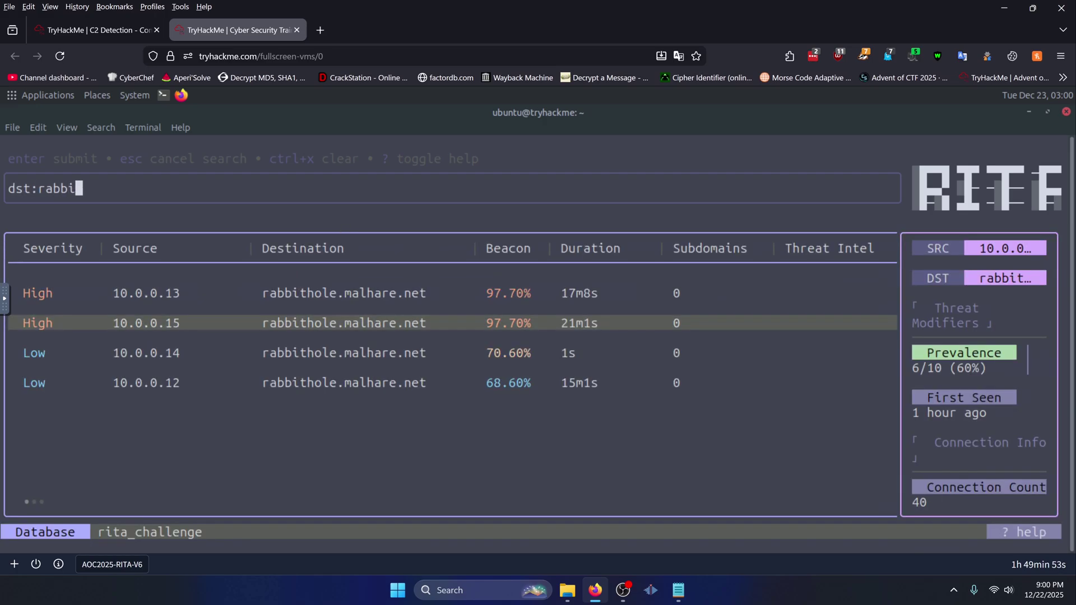
{"action": "type", "text": "thole.malhare.net"}
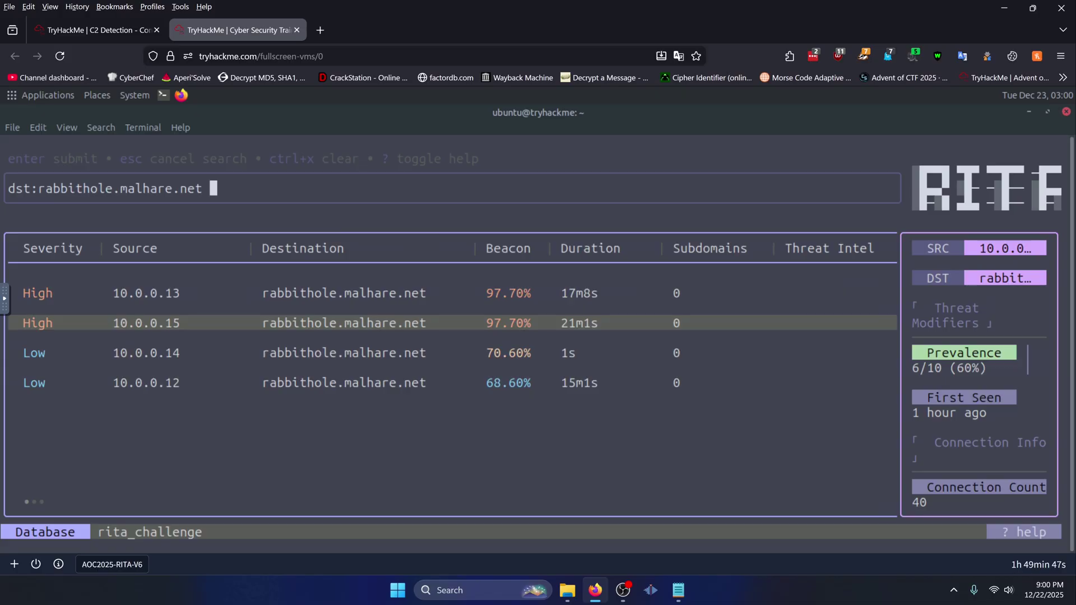
{"action": "type", "text": " beaon"}
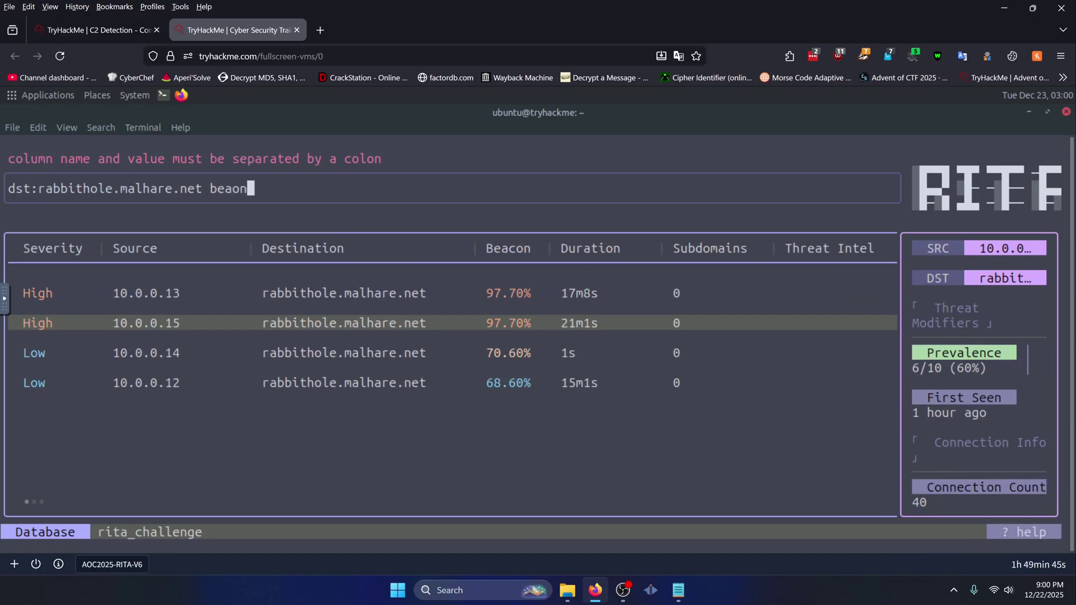
{"action": "type", "text": ":>70"}
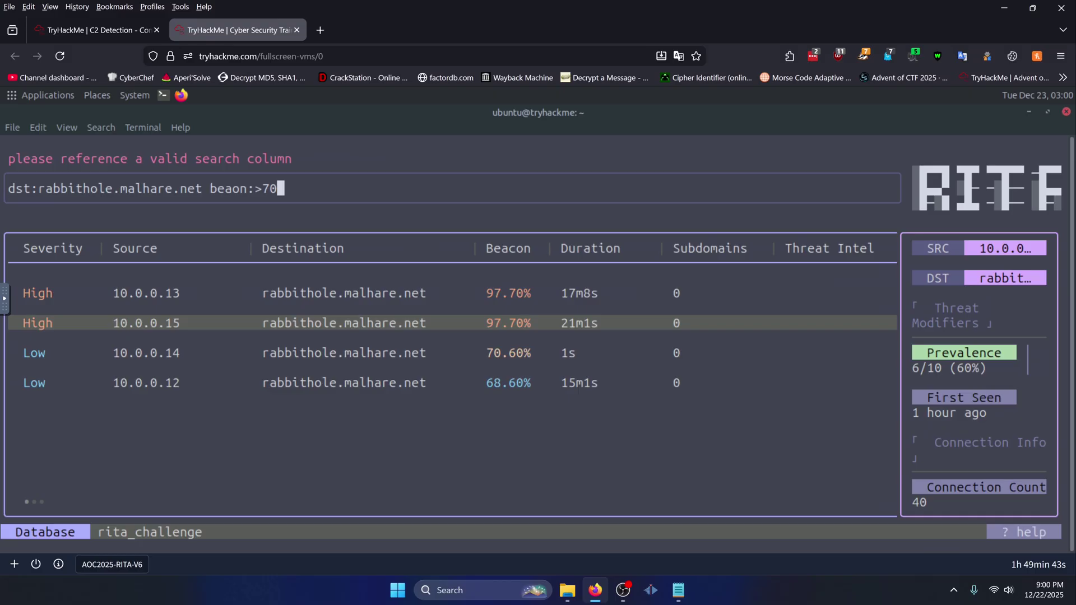
{"action": "key", "text": "BackSpace"}
{"action": "key", "text": "BackSpace"}
{"action": "key", "text": "BackSpace"}
{"action": "key", "text": "BackSpace"}
{"action": "key", "text": "BackSpace"}
{"action": "key", "text": "BackSpace"}
{"action": "type", "text": "c"}
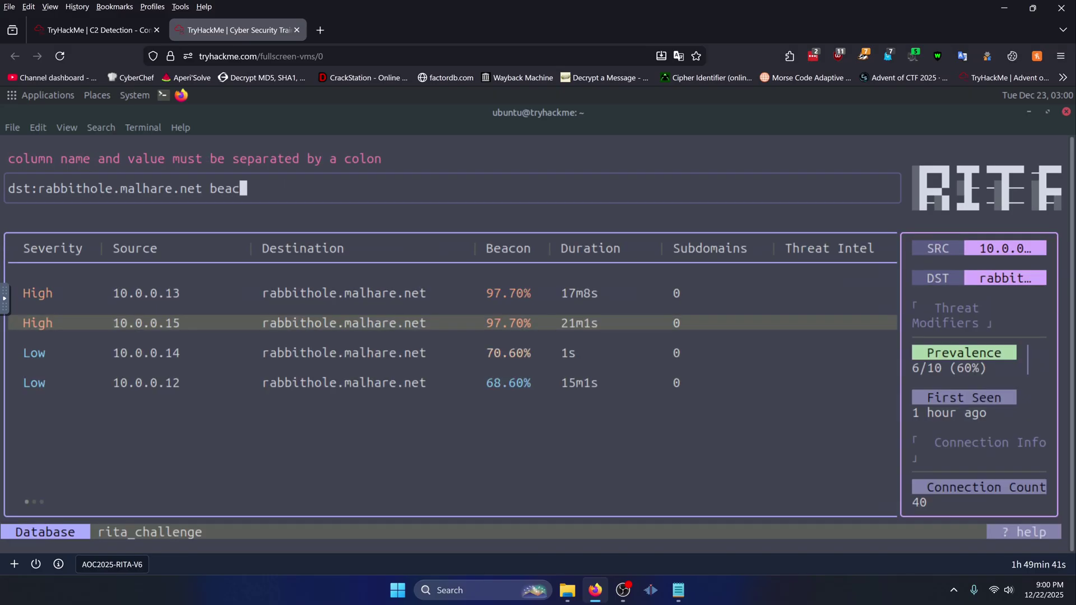
{"action": "type", "text": "on:>"}
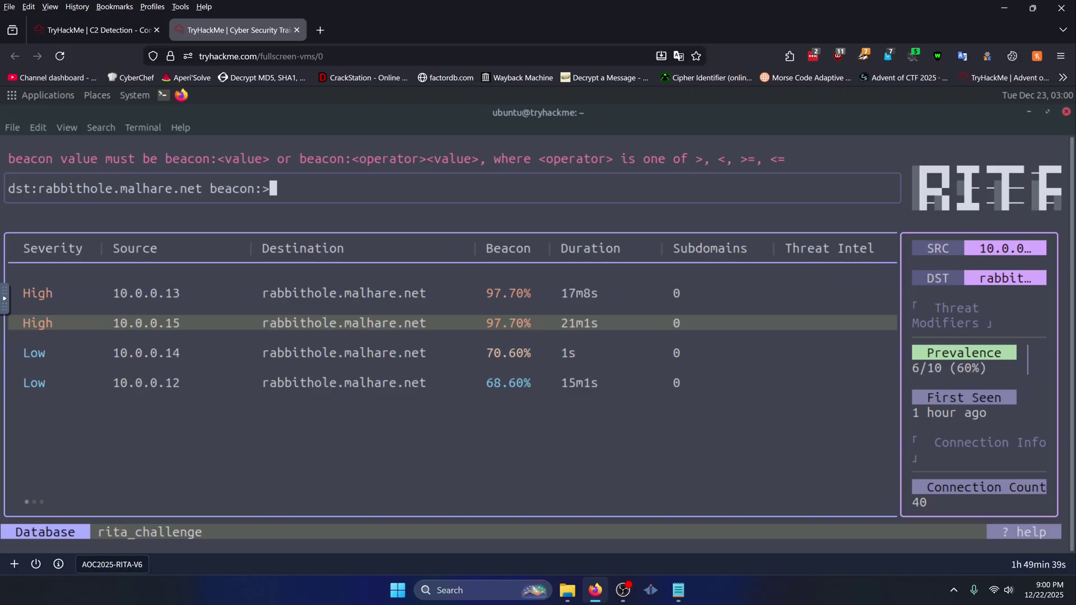
{"action": "type", "text": "70"}
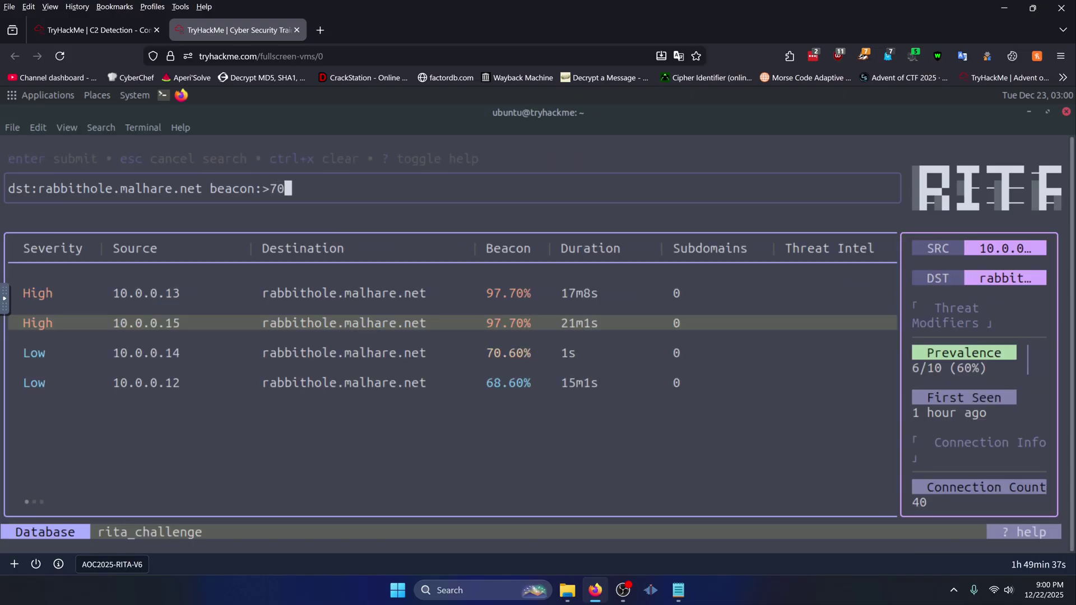
{"action": "type", "text": " sort"}
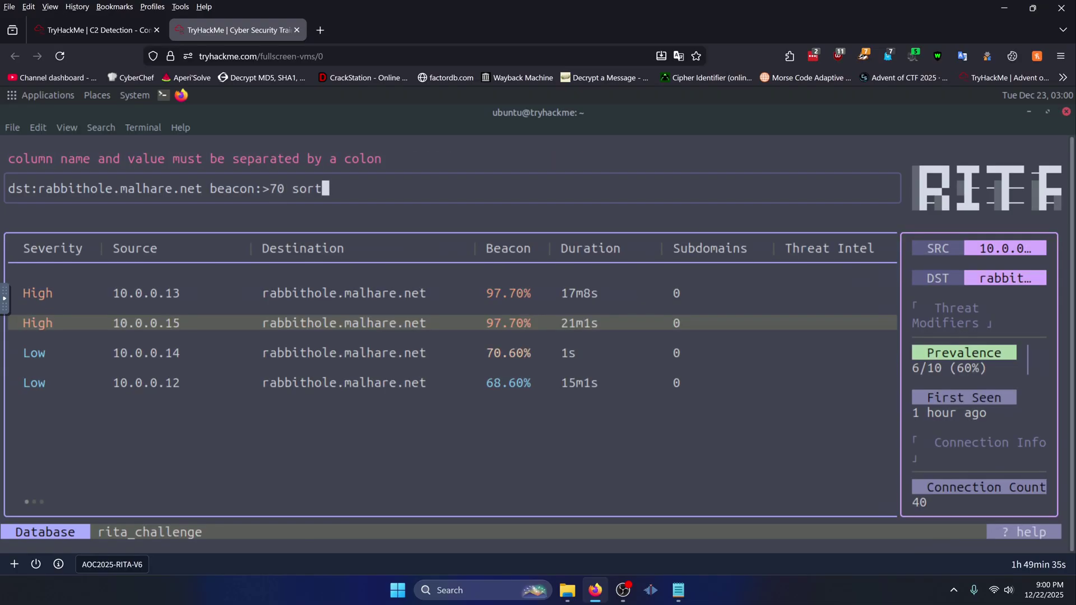
{"action": "type", "text": ":duration-desc"}
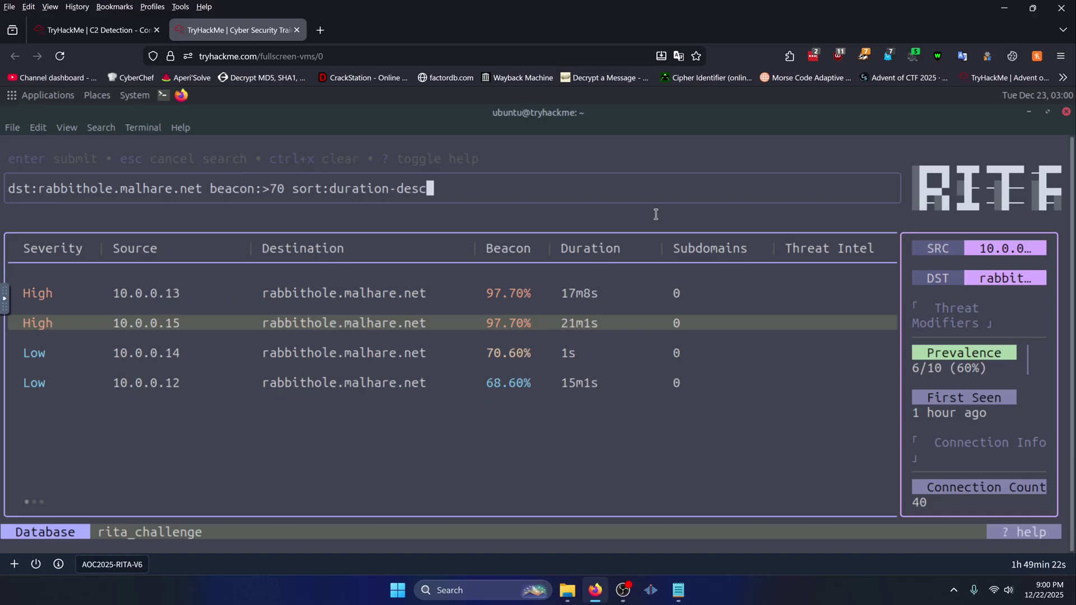
{"action": "key", "text": "Return"}
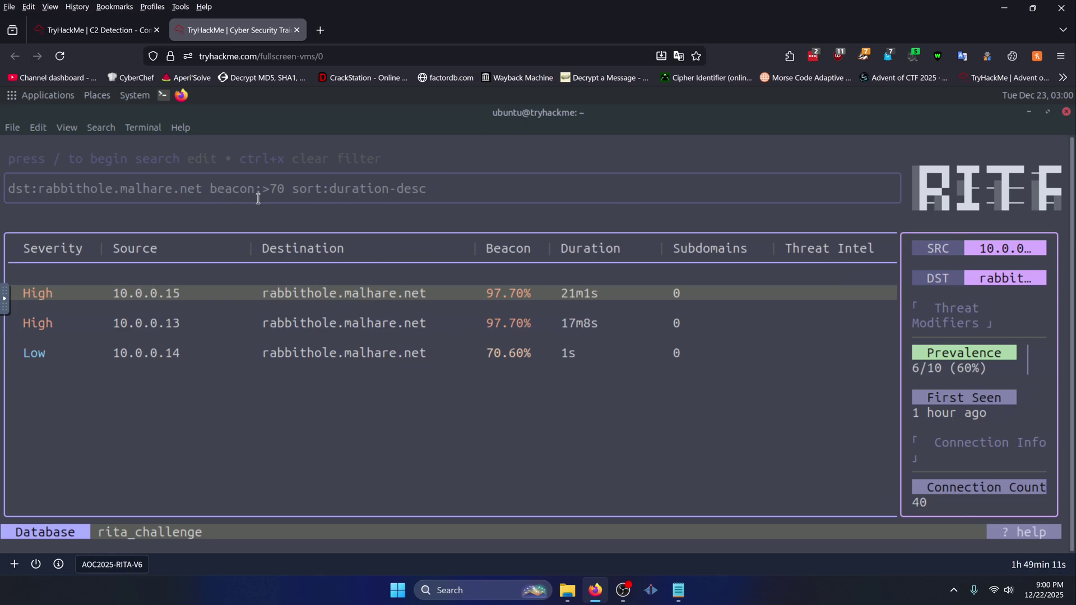
- Copy the RITA filter into the search filter answer and submit it as dst:rabbithole.malhare.net beacon:>=70 sort:duration-desc
{"action": "left_click_drag", "start_coordinate": [433, 196], "coordinate": [7, 188]}
{"action": "right_click", "coordinate": [38, 190]}
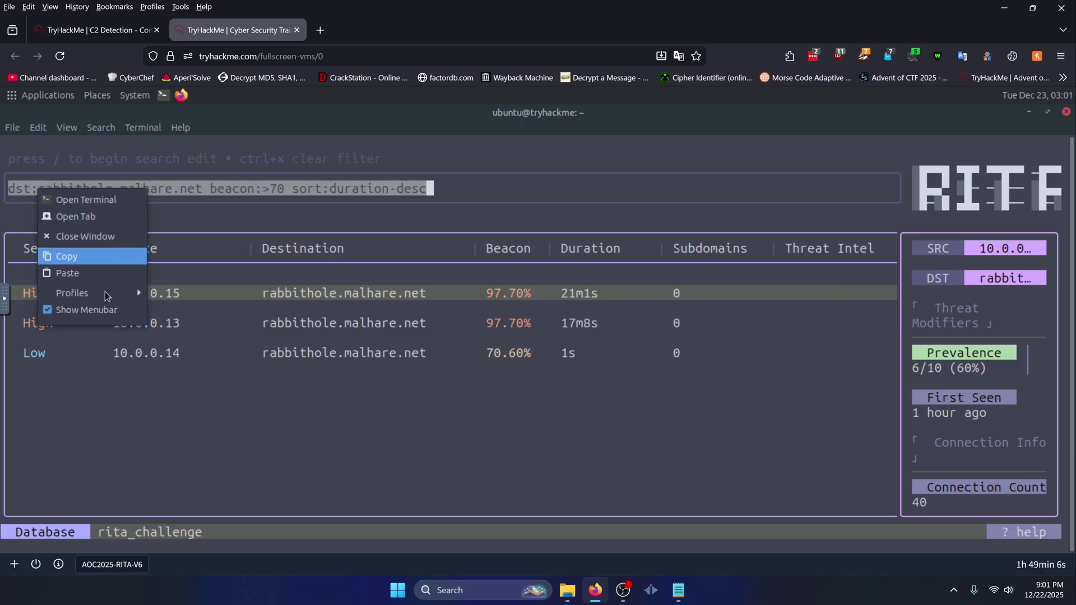
{"action": "left_click", "coordinate": [90, 257]}
{"action": "left_click", "coordinate": [94, 32]}
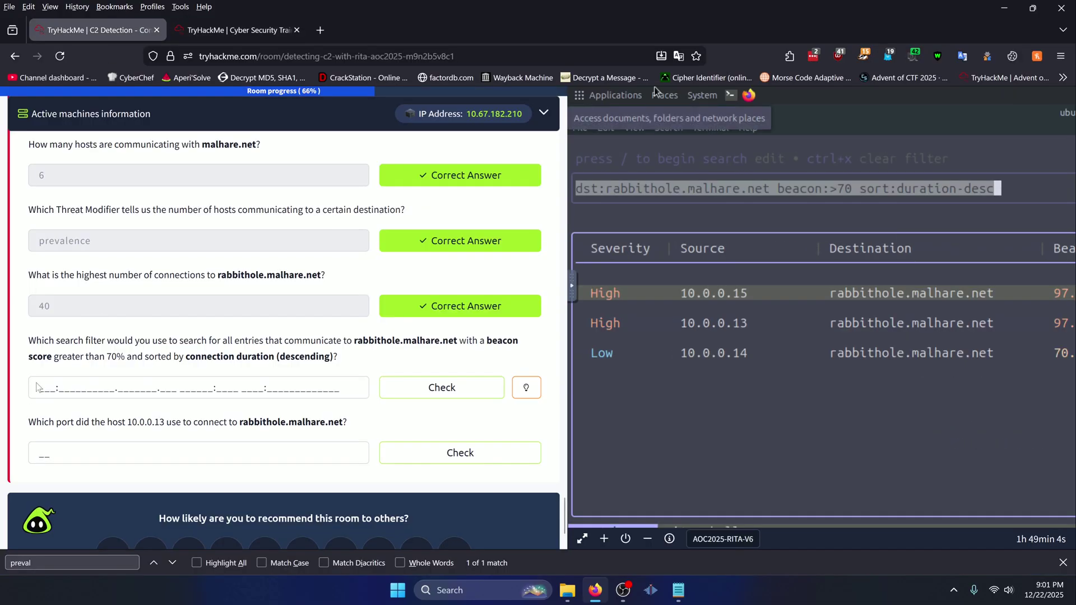
{"action": "left_click", "coordinate": [38, 387]}
{"action": "key", "text": "ctrl+v"}
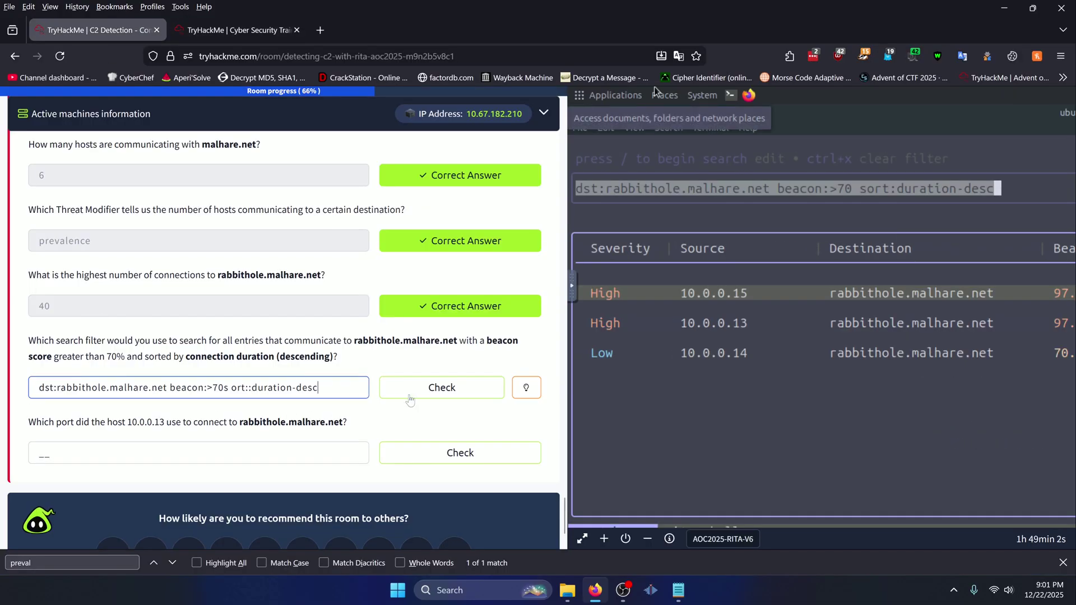
{"action": "left_click", "coordinate": [412, 392]}
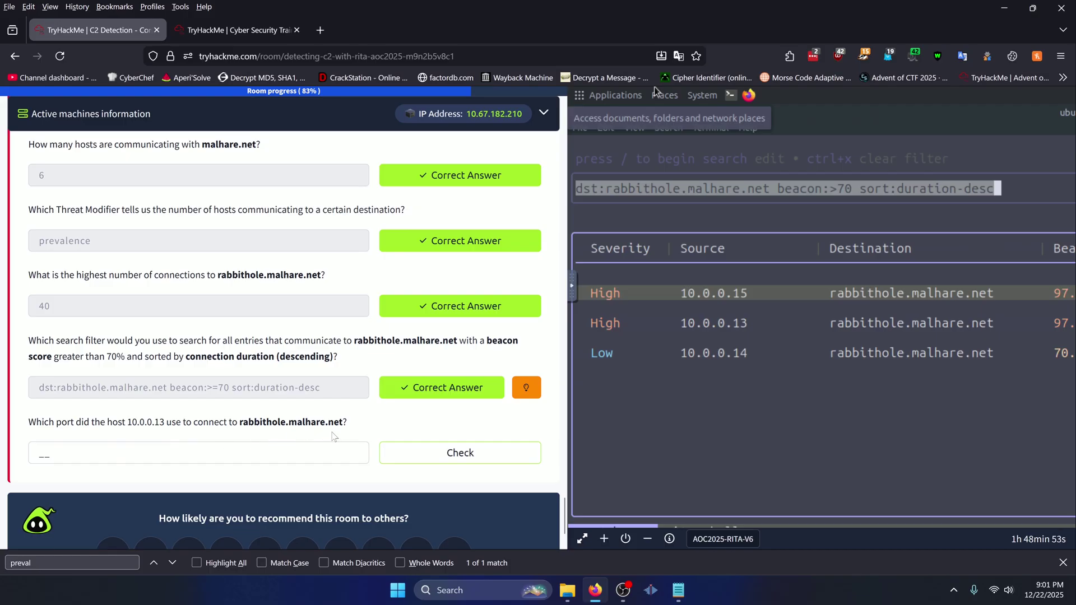
- Select the 10.0.0.13 entry in RITA and shrink the terminal text to check its port, protocol and service
{"action": "left_click", "coordinate": [246, 35]}
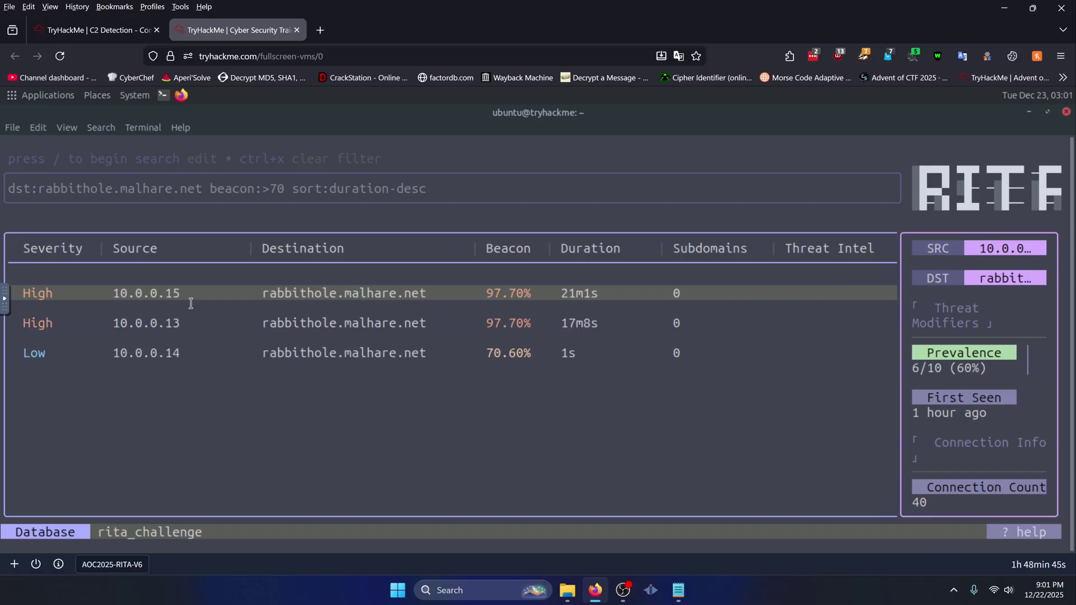
{"action": "key", "text": "Down"}
{"action": "key", "text": "Up"}
{"action": "key", "text": "Down"}
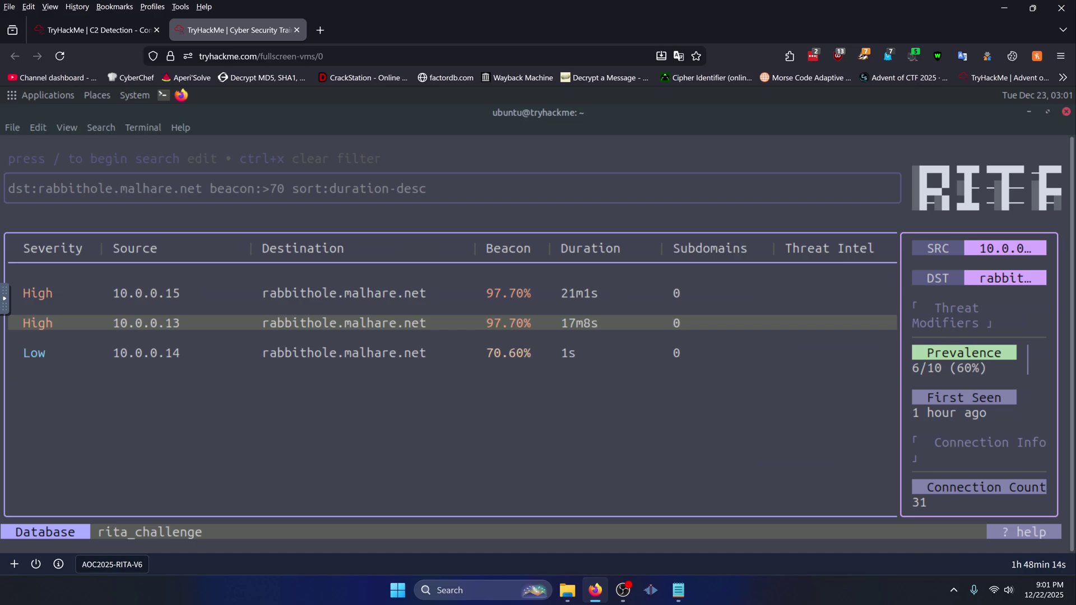
{"action": "key", "text": "ctrl+minus"}
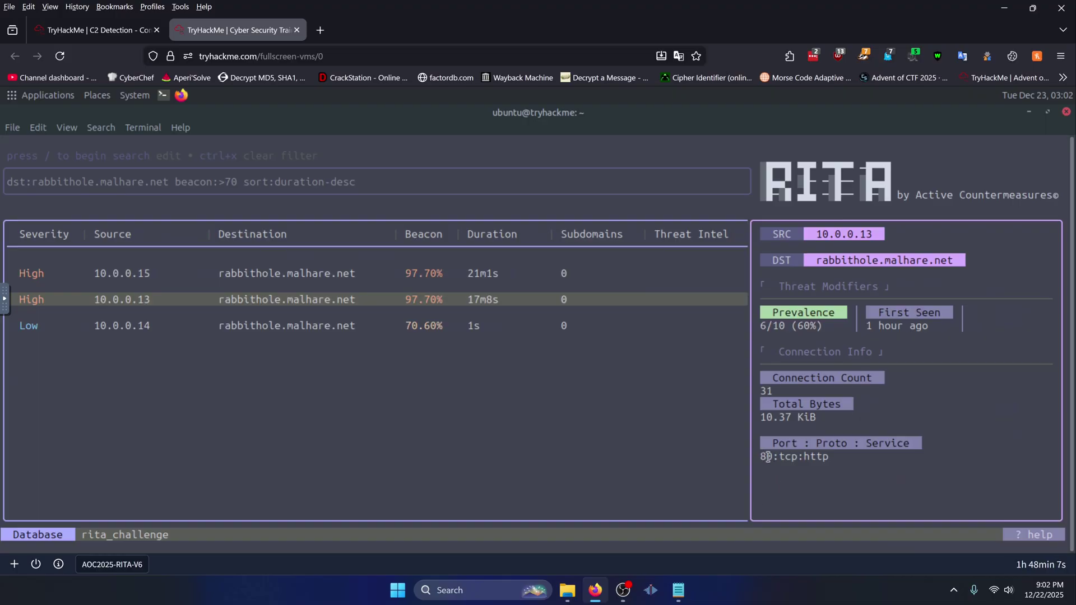
- Submit 80 as the answer to which port host 10.0.0.13 used to connect to rabbithole.malhare.net
{"action": "left_click", "coordinate": [102, 30]}
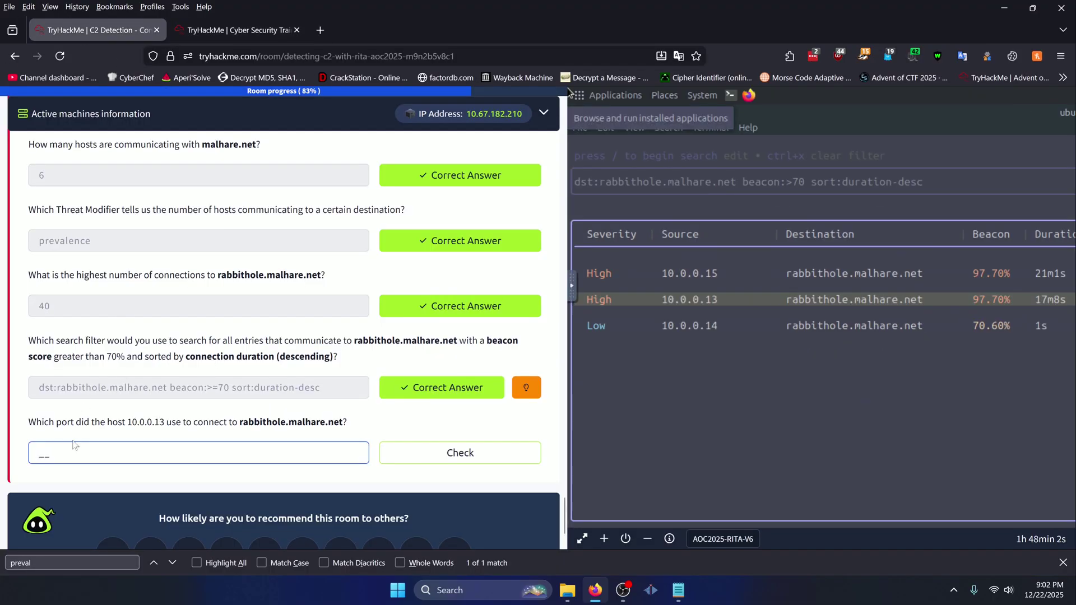
{"action": "type", "text": "80"}
{"action": "left_click", "coordinate": [466, 451]}
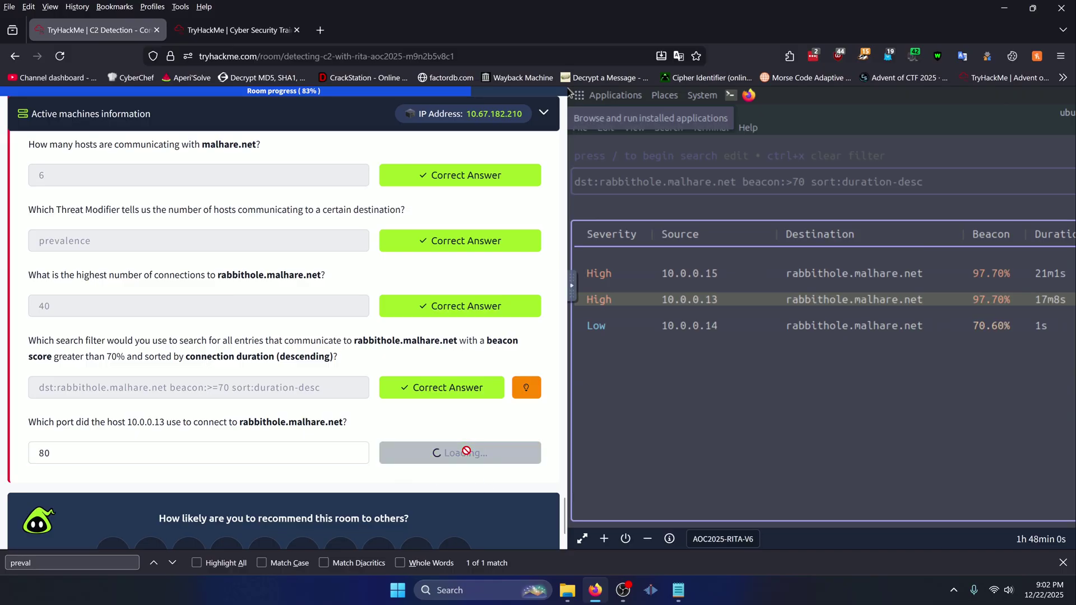